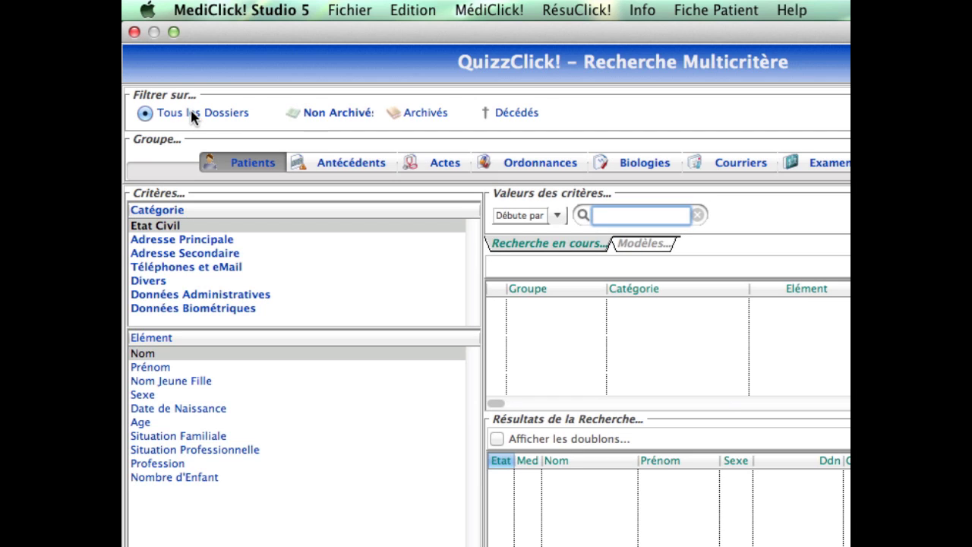
Step: Try the Non Archivés and Archivés record filters and close the multicriteria search
click(333, 115)
click(402, 114)
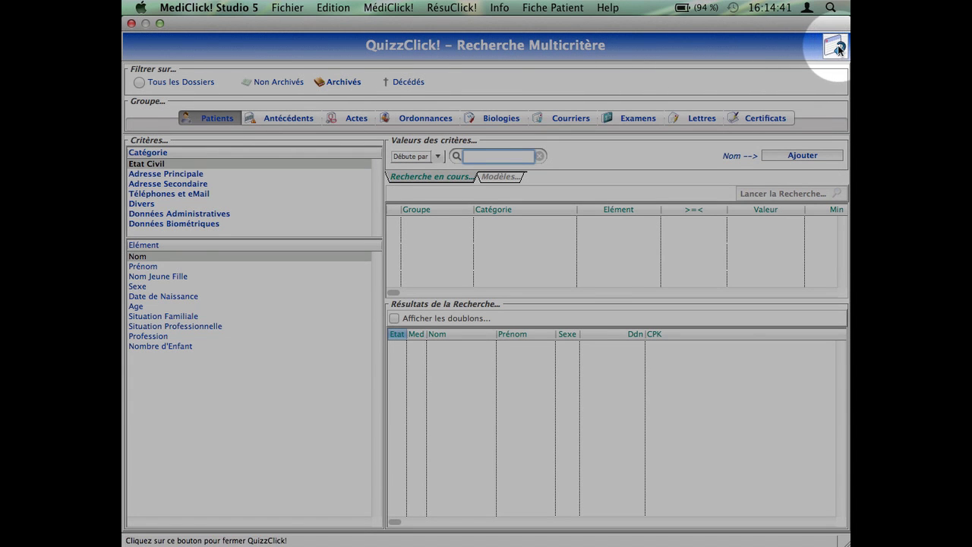
click(836, 45)
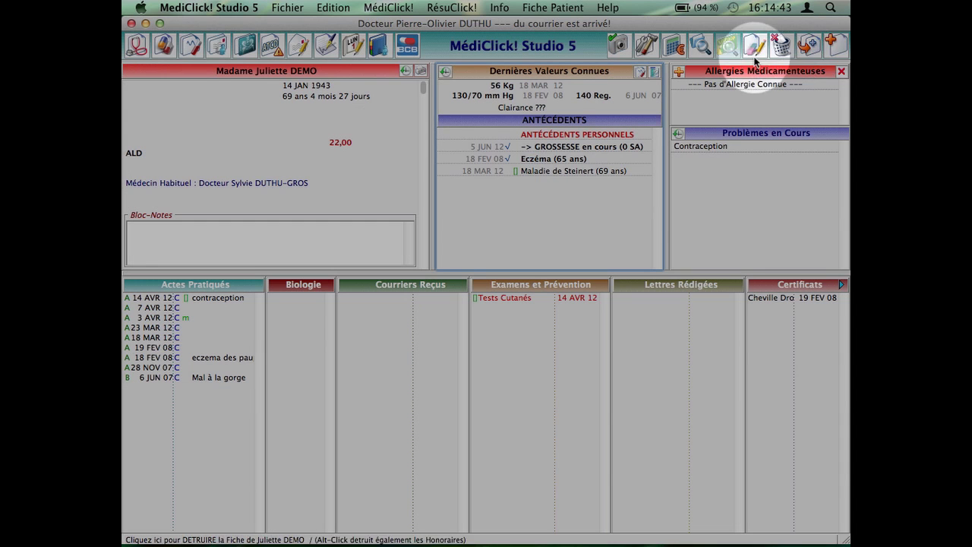
Step: Look at the standard patient search window, close it, and open the QuizzClick! Studio multicriteria search
click(698, 47)
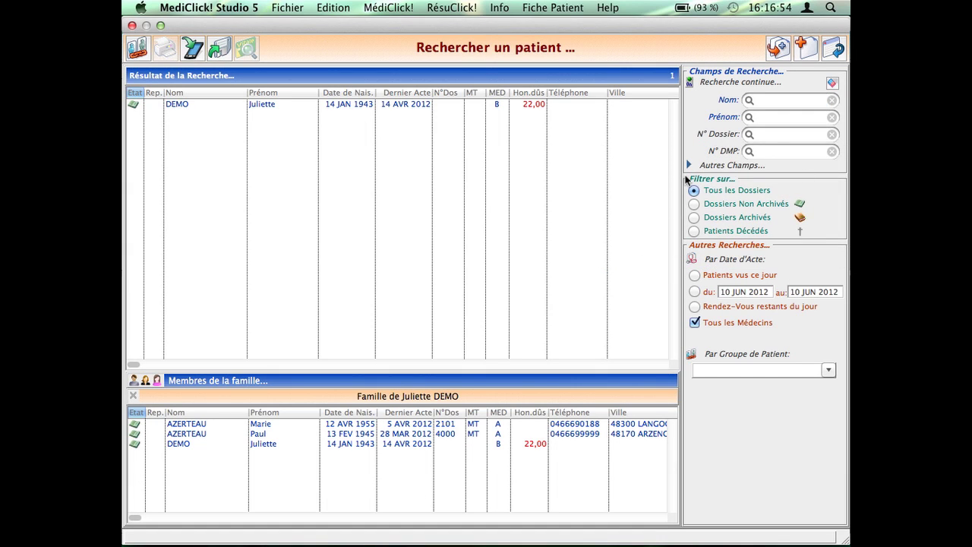
click(838, 47)
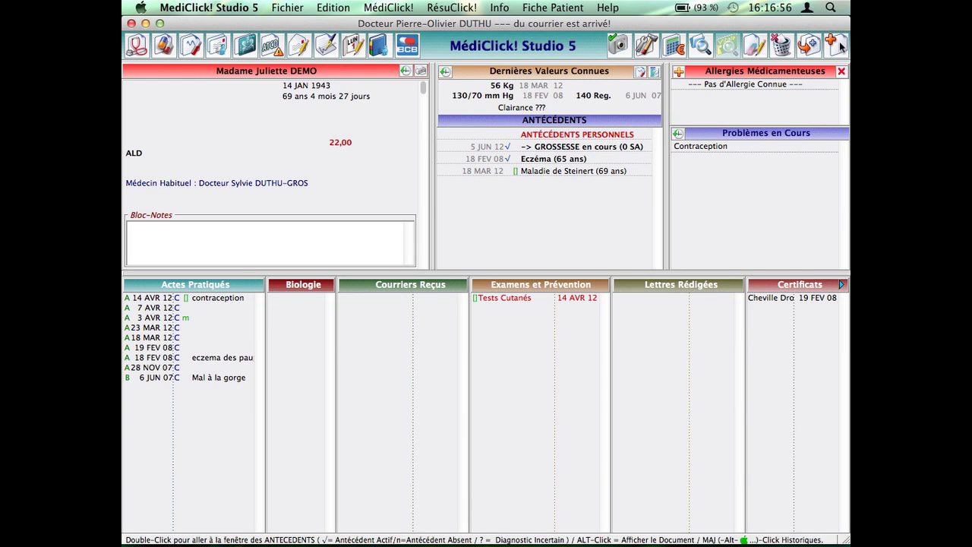
click(388, 8)
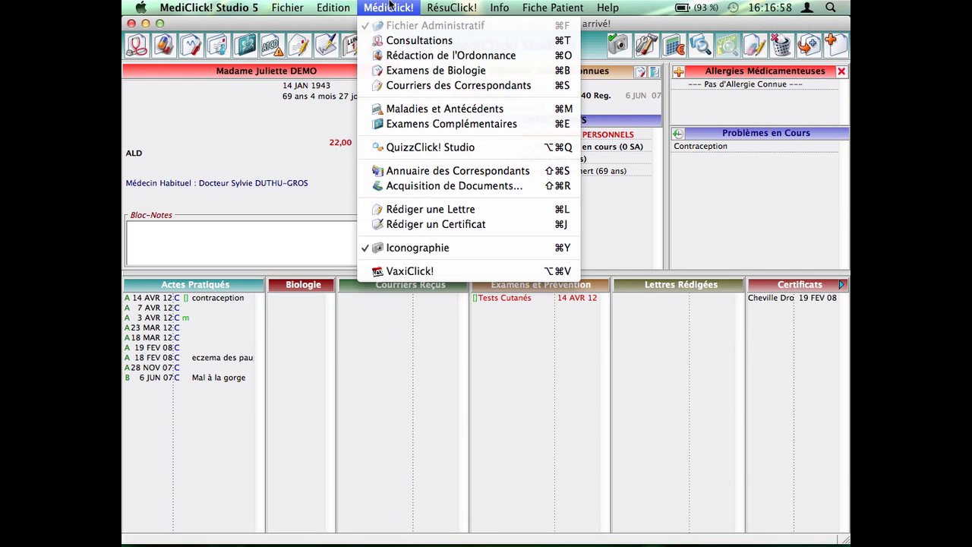
click(400, 156)
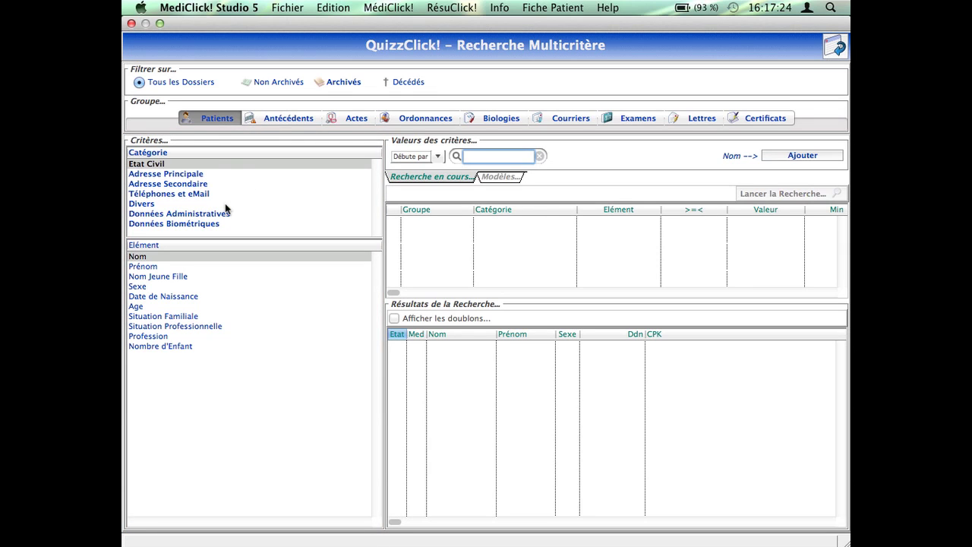
Step: Examine the elements offered by the patient categories Divers, Données Biométriques, both address categories, Téléphones et eMail and Etat Civil
click(154, 203)
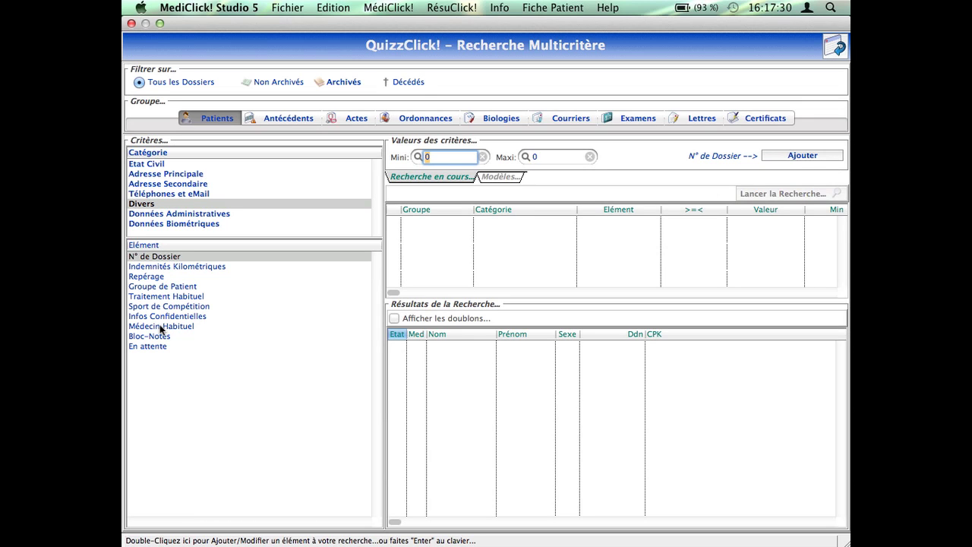
click(164, 167)
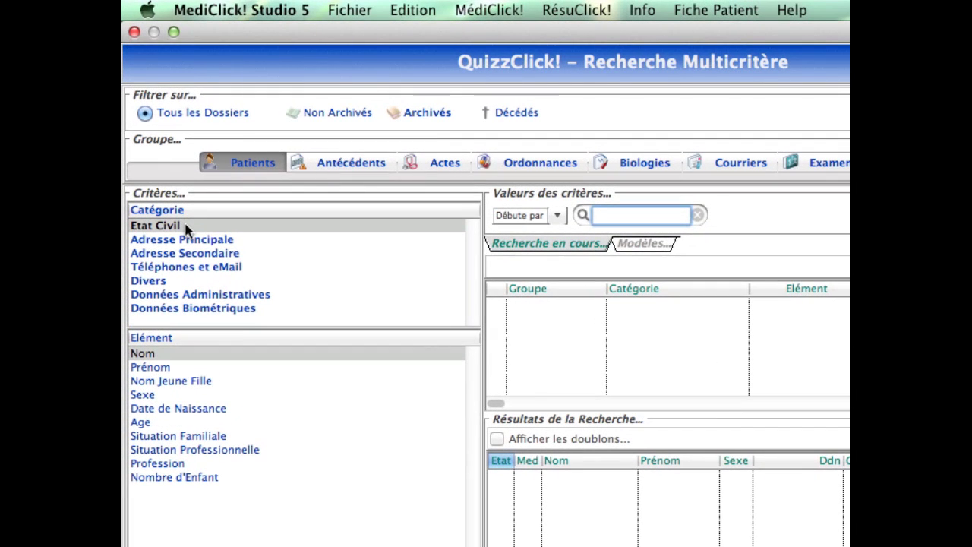
click(181, 310)
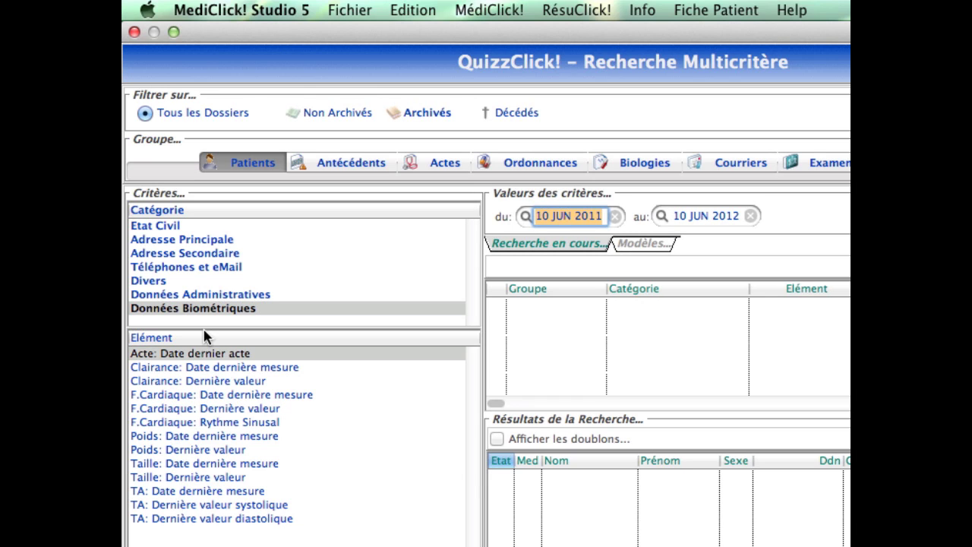
click(171, 227)
click(172, 240)
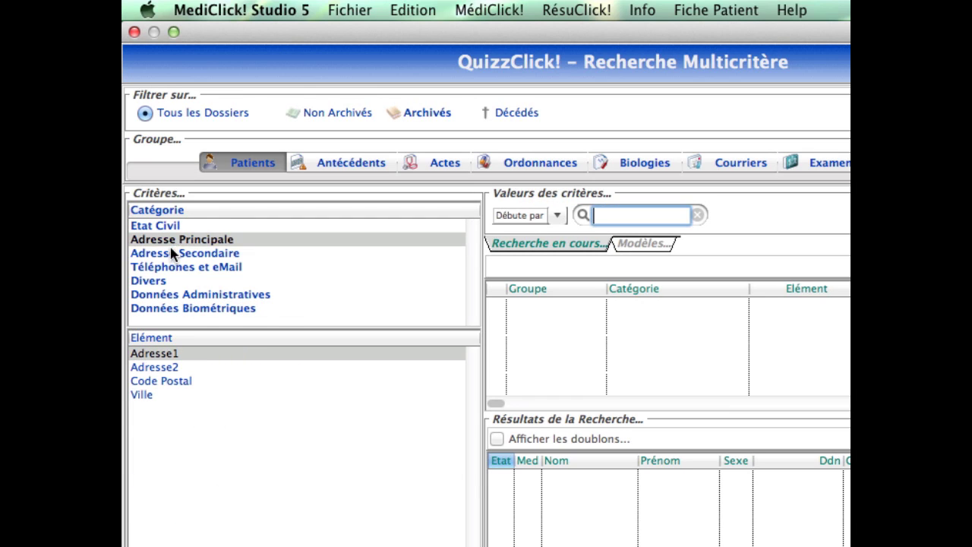
click(172, 253)
click(170, 268)
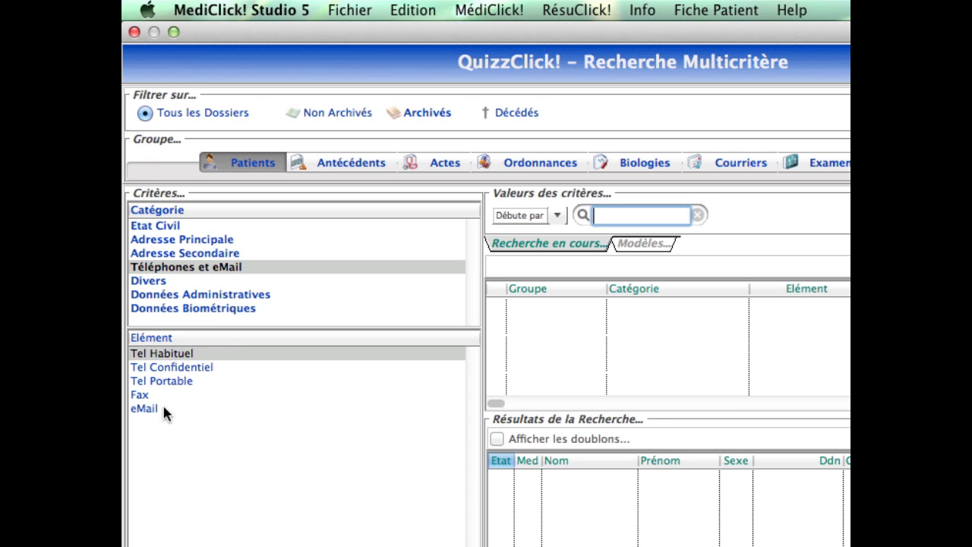
key(Return)
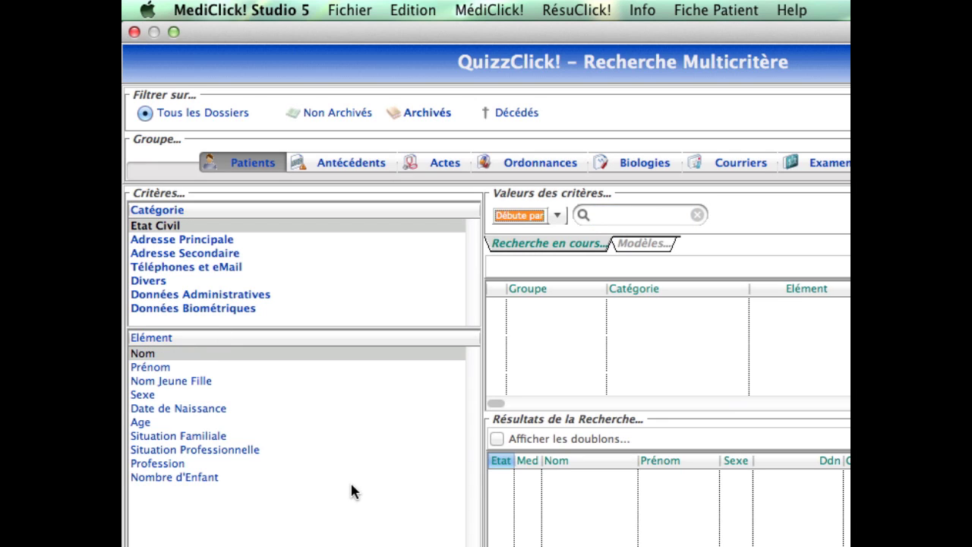
Step: Examine the comparison options for the Prénom element and the value options for Age
click(162, 368)
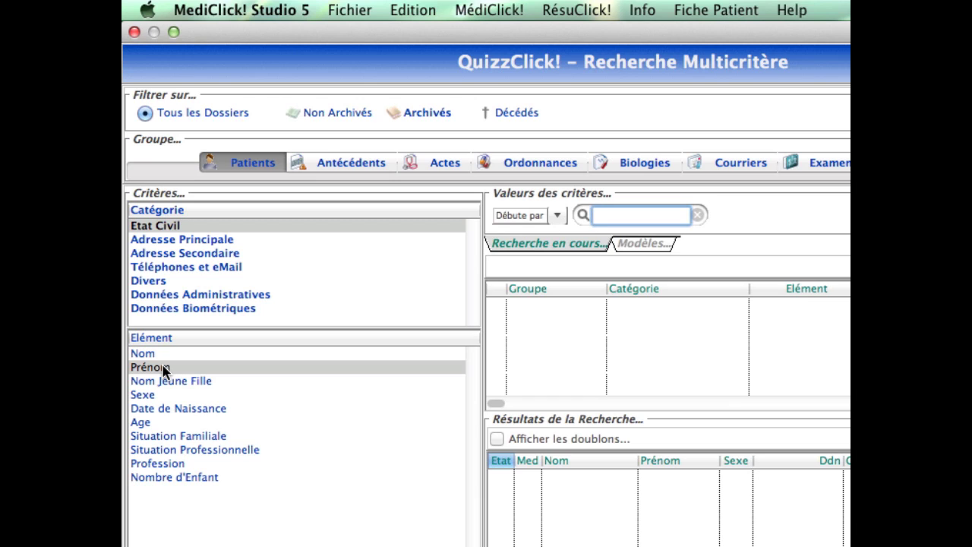
click(557, 216)
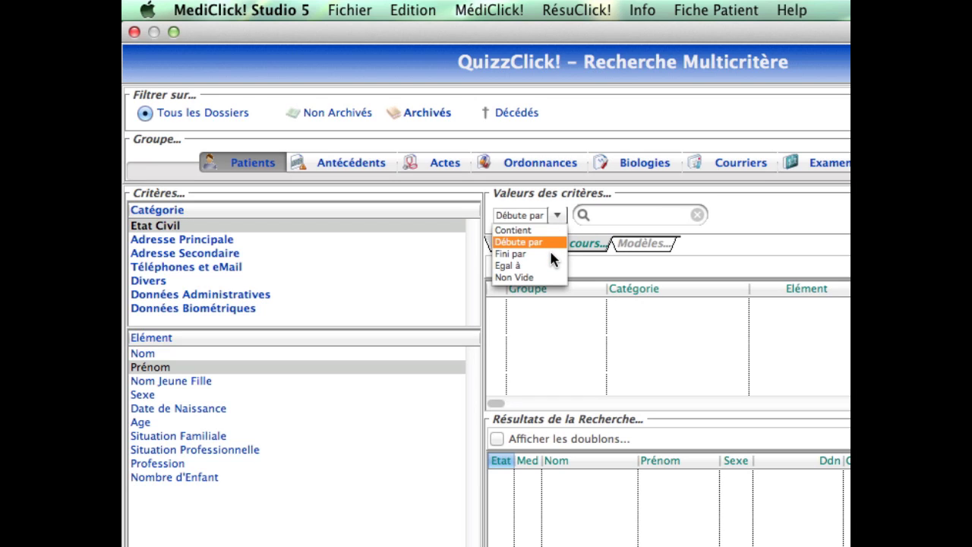
click(157, 423)
click(158, 423)
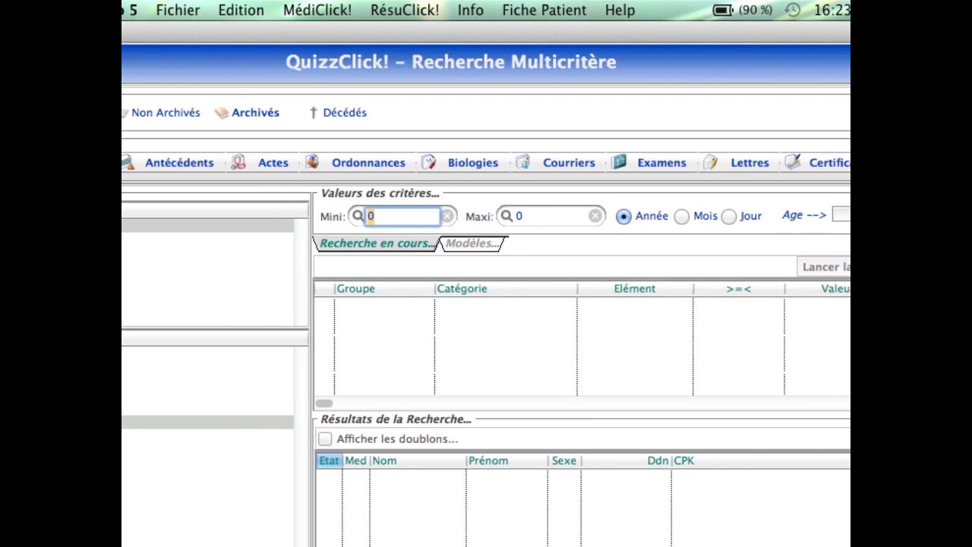
Step: Examine the choices for Situation Familiale and Nombre d'Enfant, switching the Sans Enfant option on and off
click(217, 439)
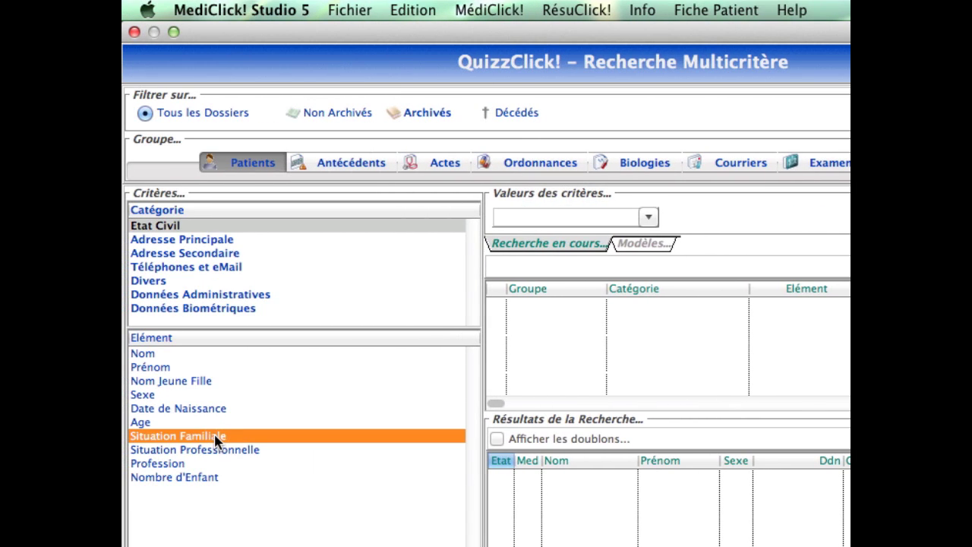
click(649, 218)
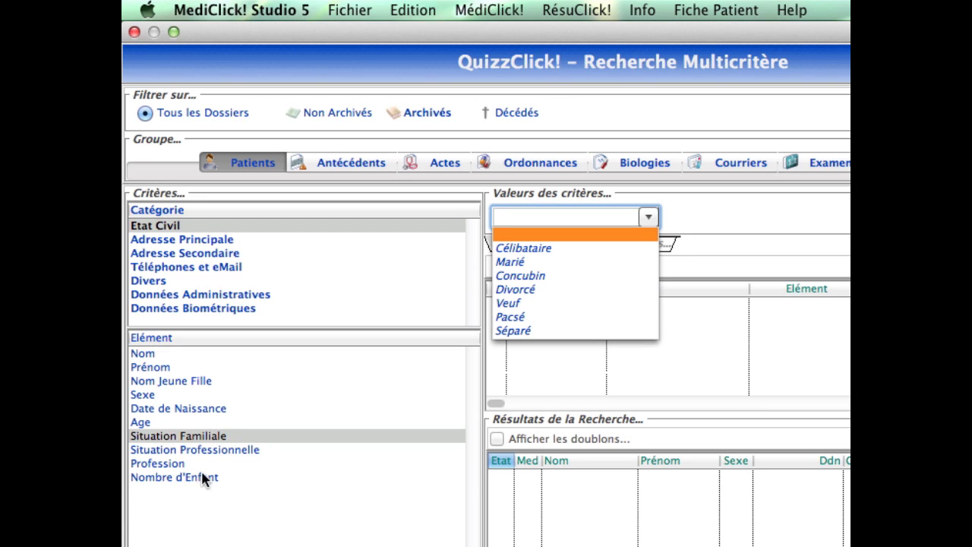
click(221, 472)
click(221, 475)
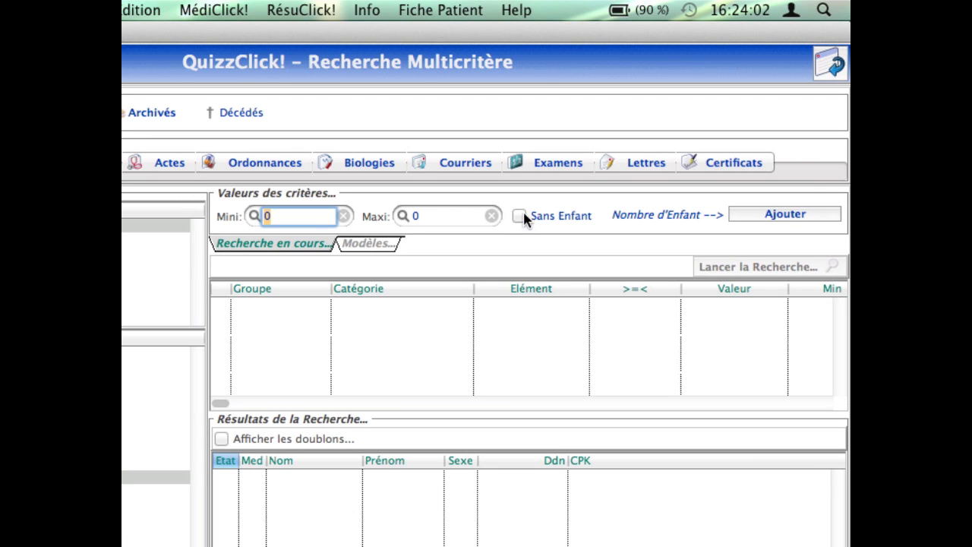
click(518, 216)
click(519, 216)
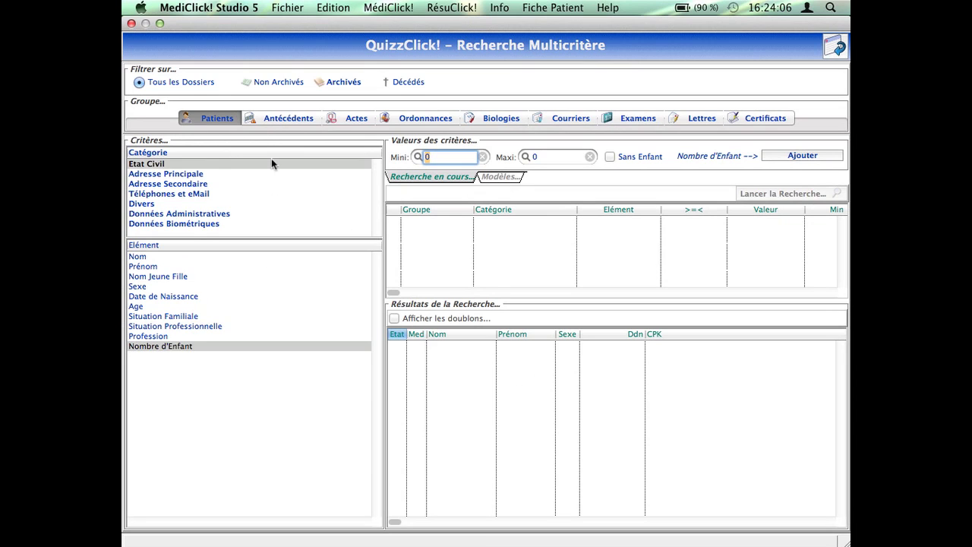
Step: Examine the Suivi par category of the Antécédents group with ADMR 48 selected, and return to the Patients group
click(301, 119)
click(164, 186)
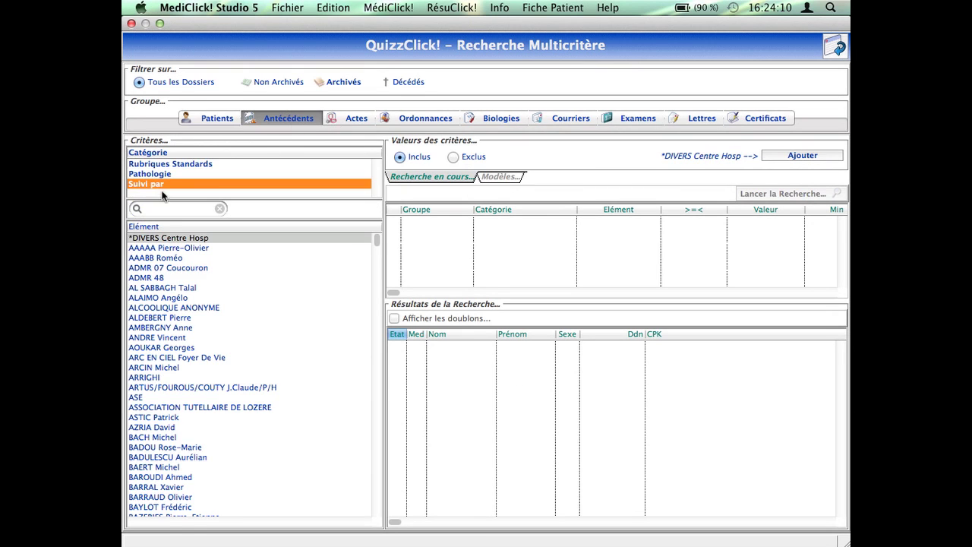
click(163, 278)
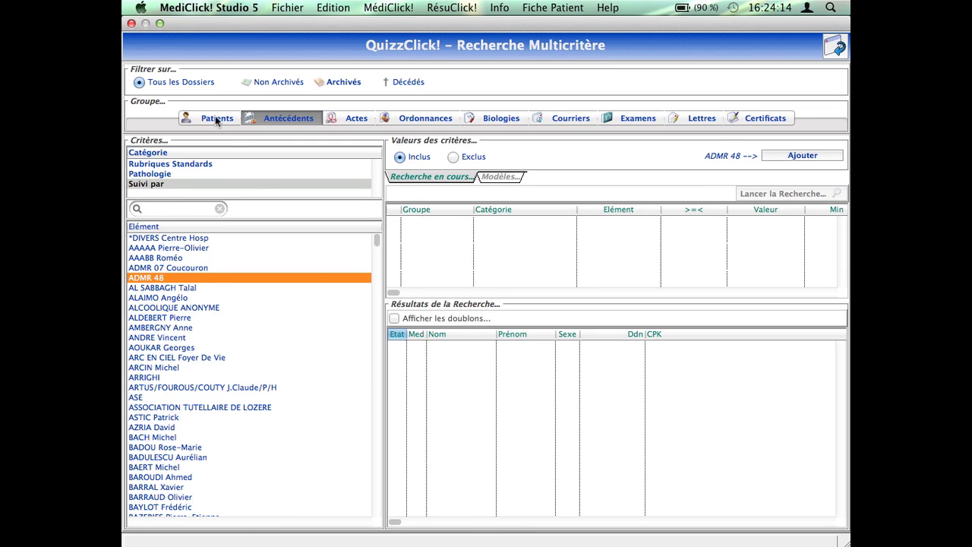
click(216, 116)
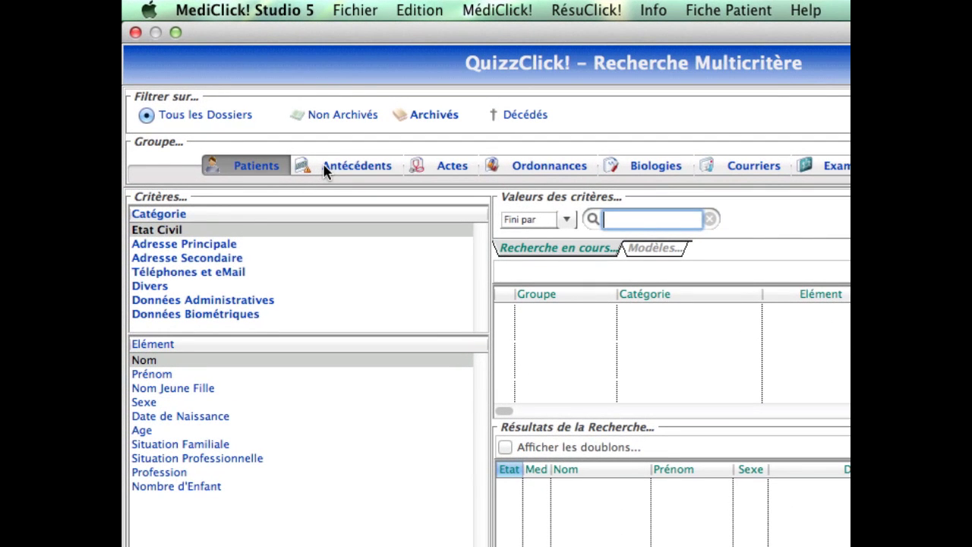
Step: Select the pathology Sinusite Aigue in the Antécédents group, finding it with the text "sin"
click(325, 170)
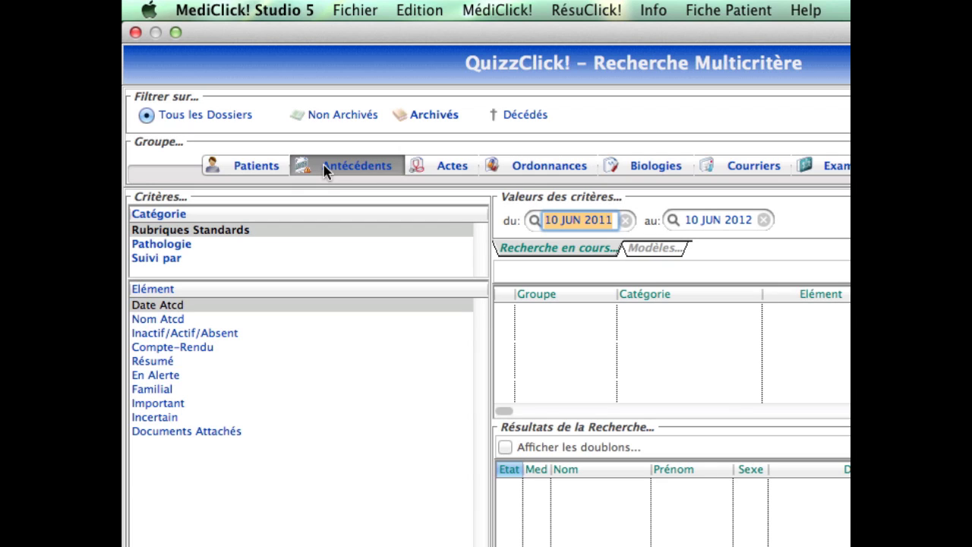
click(185, 245)
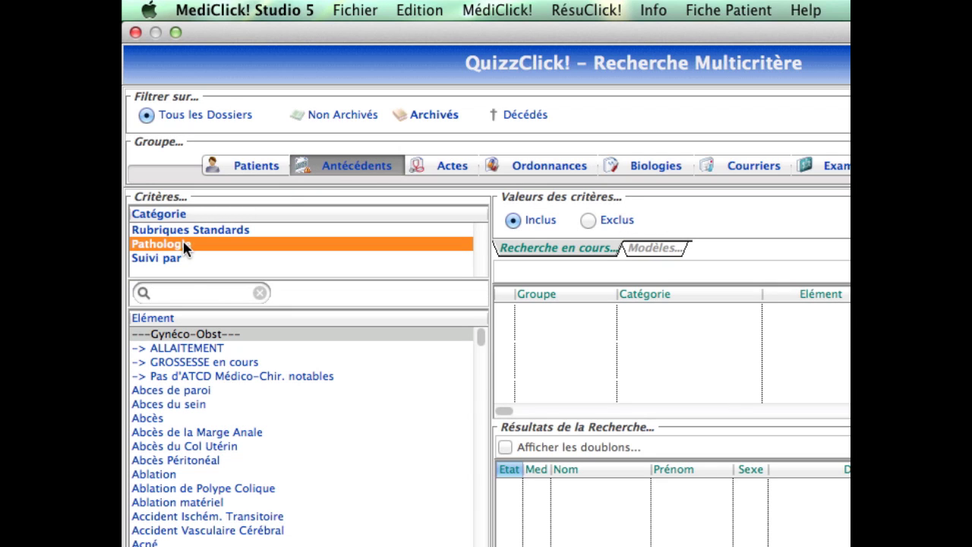
click(203, 293)
text(sin)
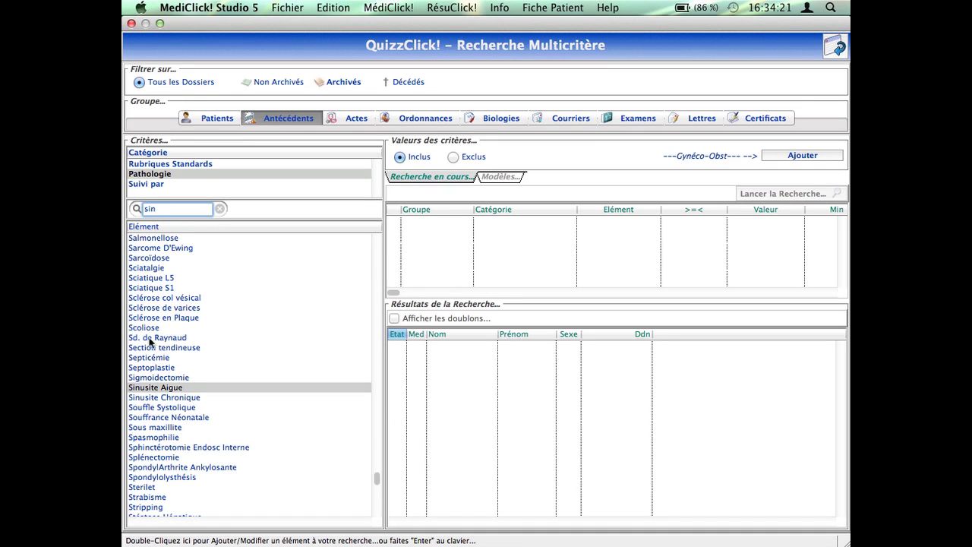
click(182, 390)
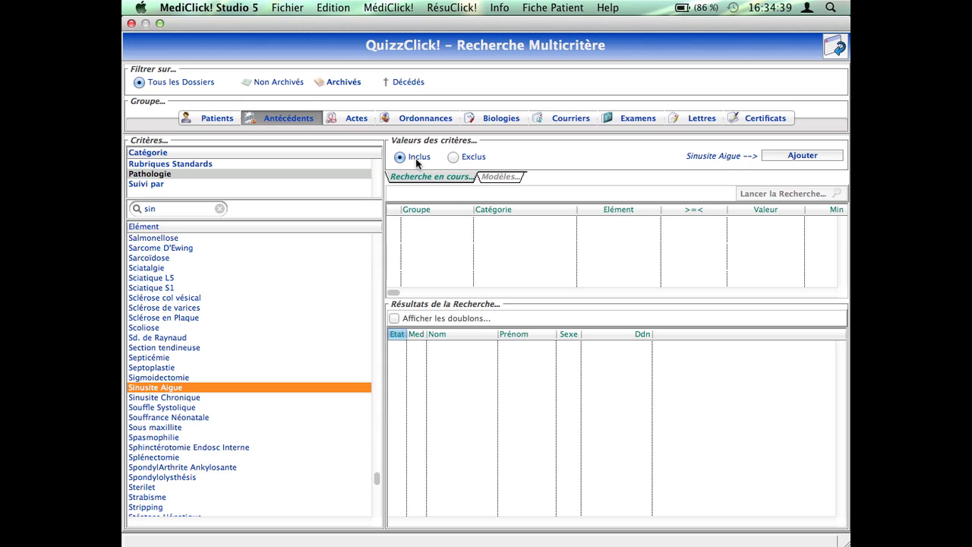
Step: Add Sinusite Aigue to the search as an Inclus criterion and run the search
click(456, 157)
click(416, 158)
click(803, 156)
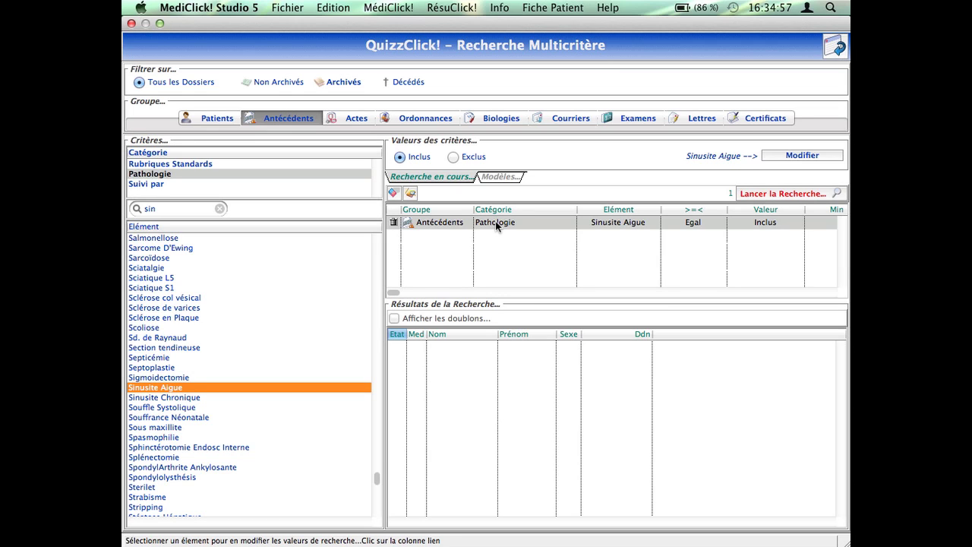
click(765, 198)
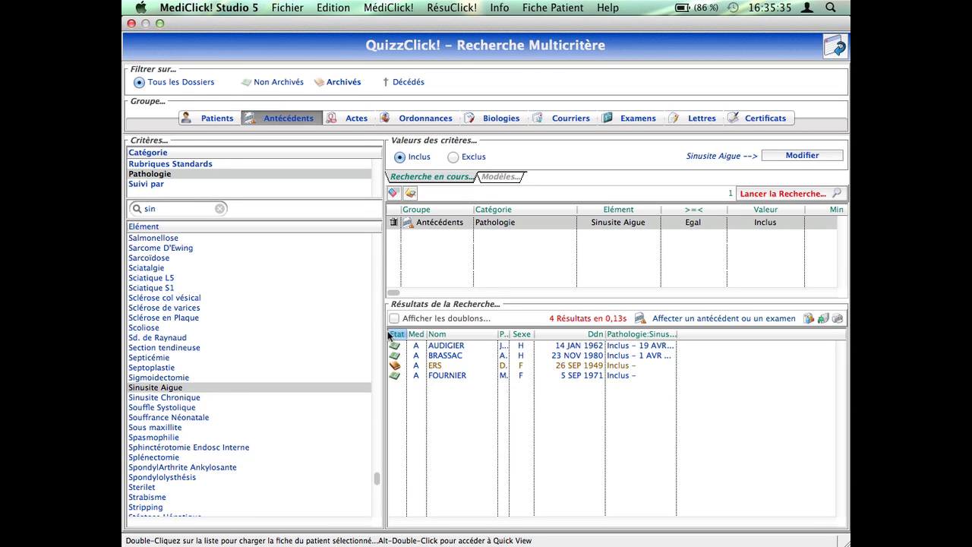
Step: Filter the search results on Non Archivés, Archivés and Décédés in turn, and return to Tous les Dossiers
click(278, 82)
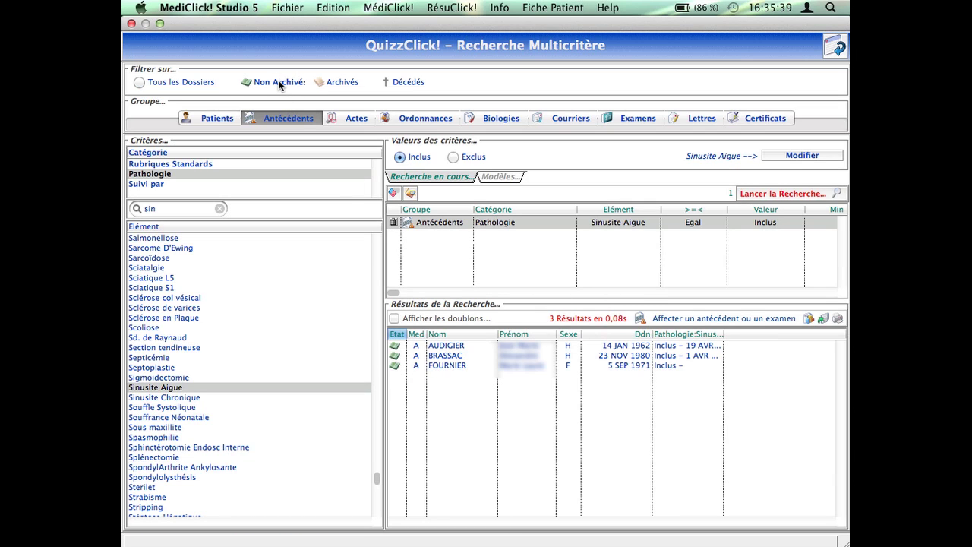
click(342, 83)
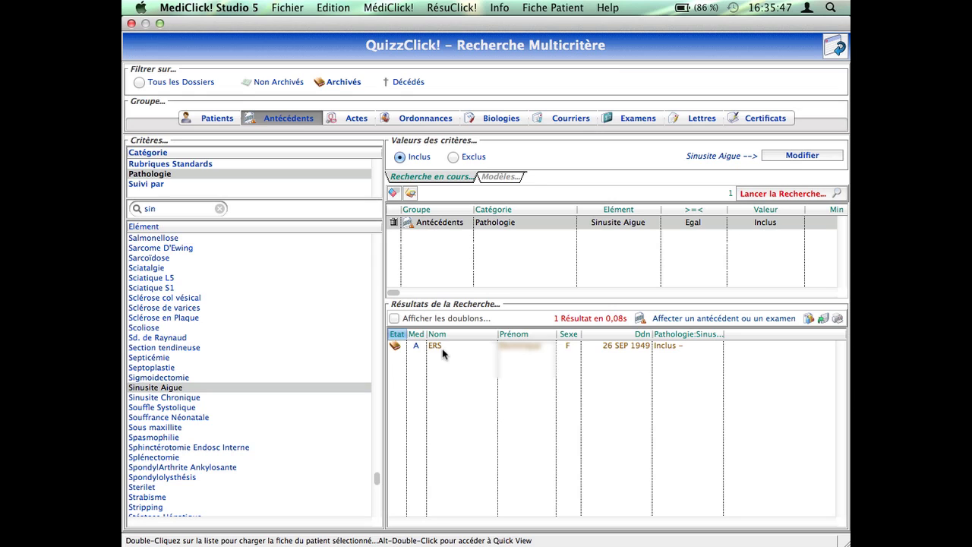
click(408, 82)
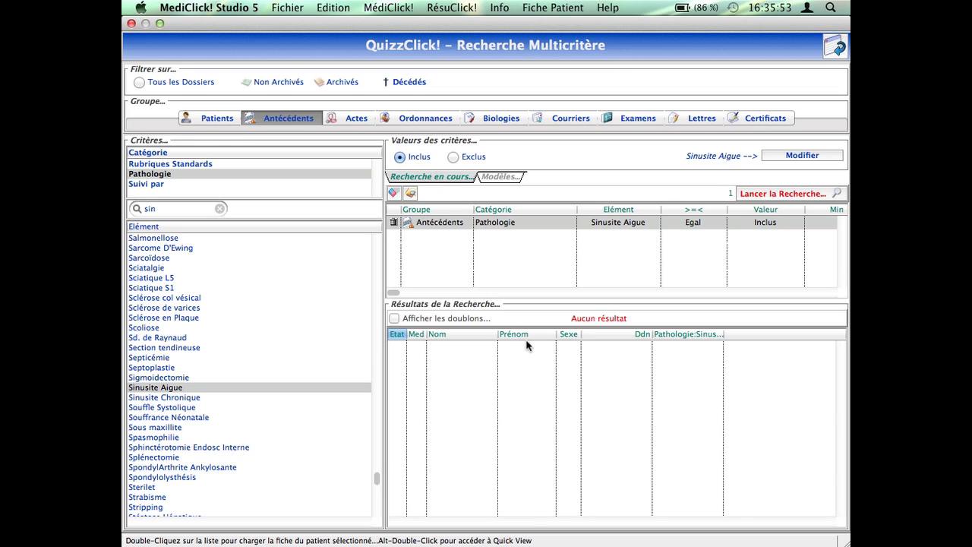
click(154, 81)
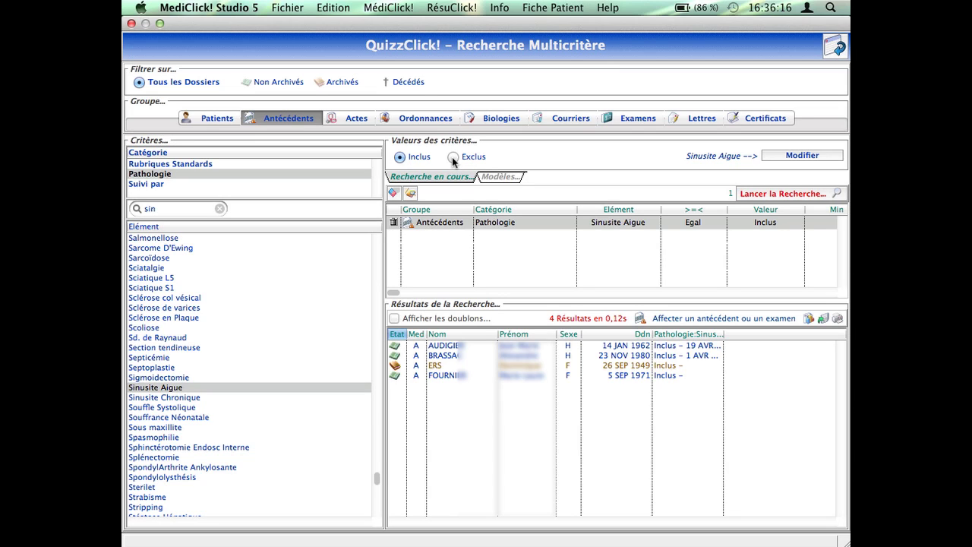
Step: Change the Sinusite Aigue criterion to Exclus and rerun the search
click(453, 157)
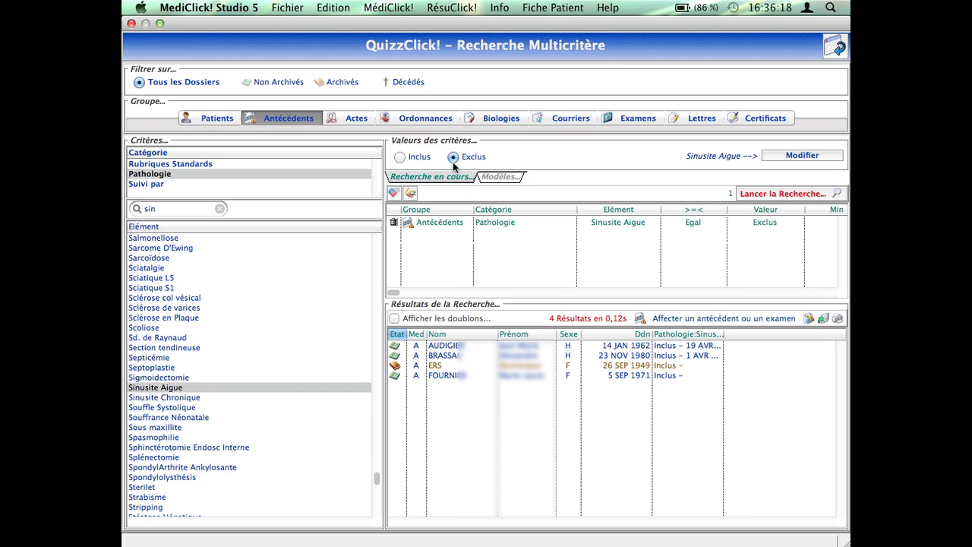
click(802, 155)
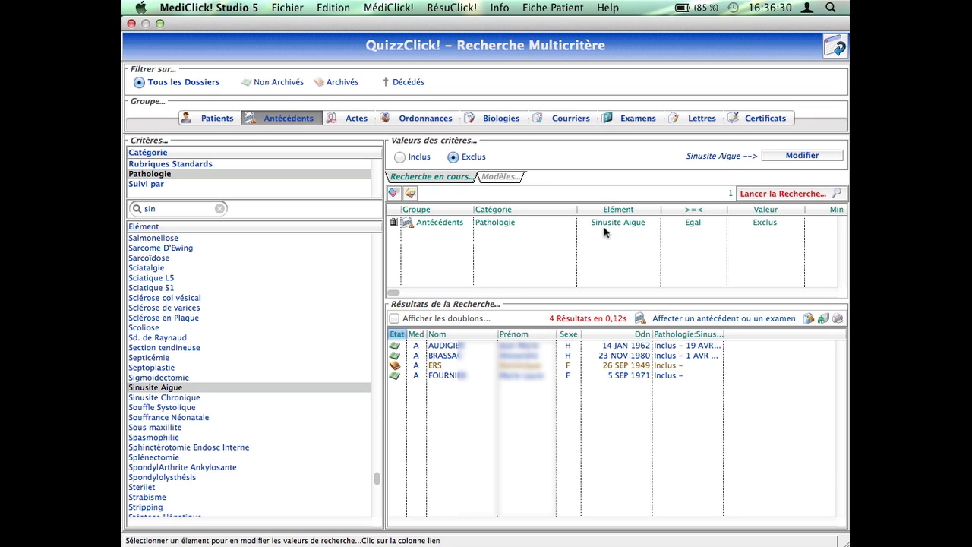
click(740, 195)
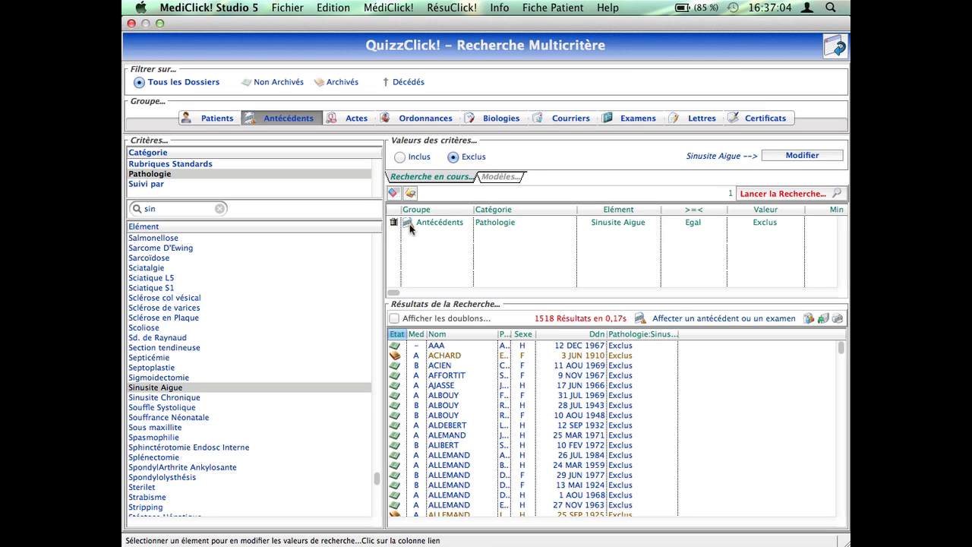
Step: Add the Etat Civil criterion Sexe with the value Homme to the Sinusite Aigue search and run the search
click(452, 227)
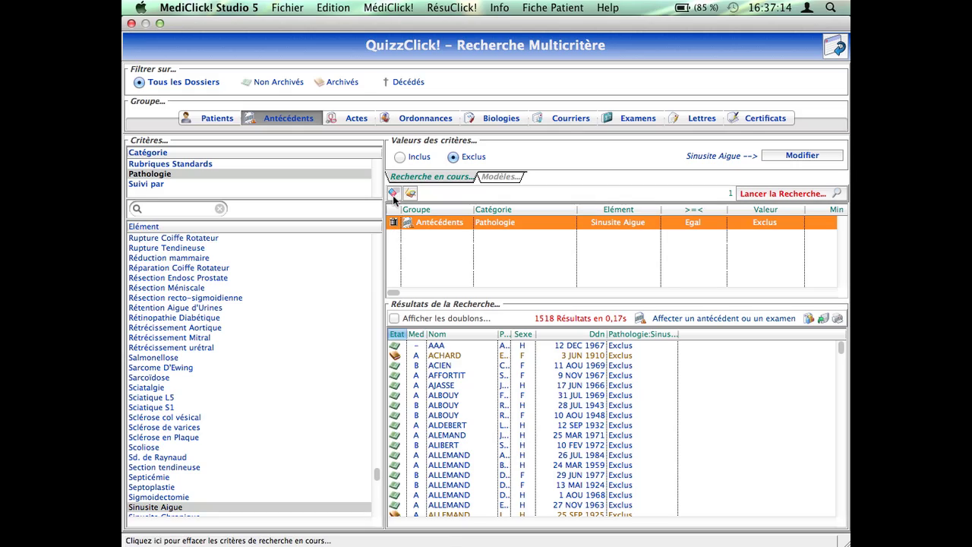
click(213, 119)
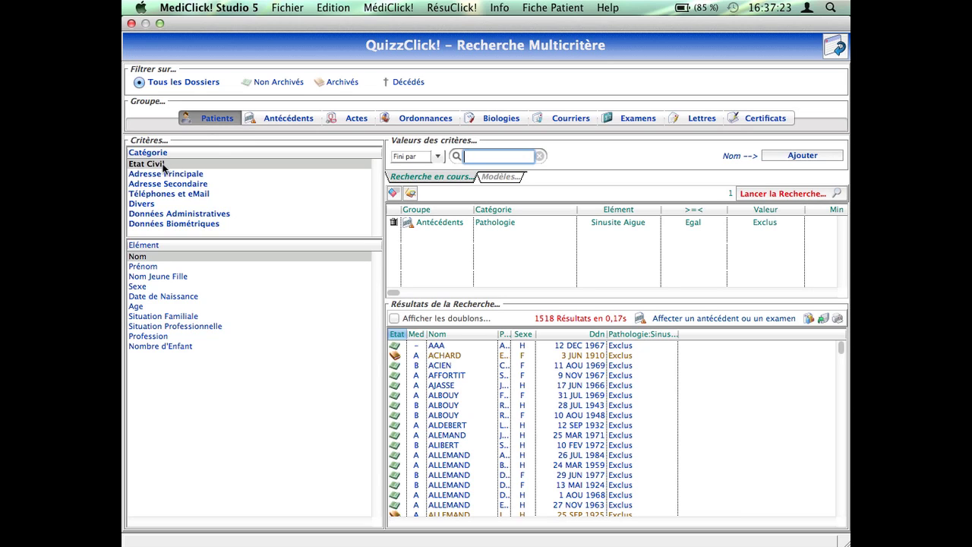
click(148, 288)
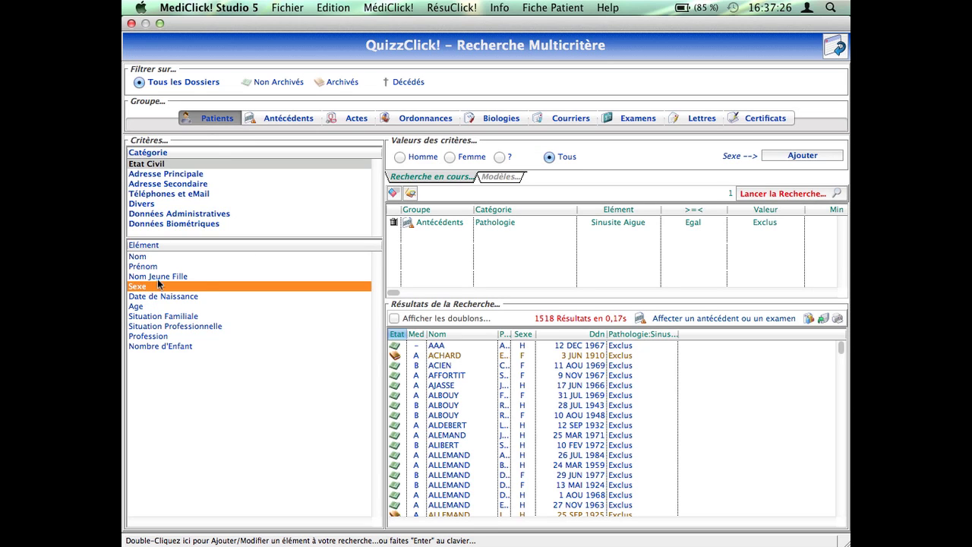
click(419, 159)
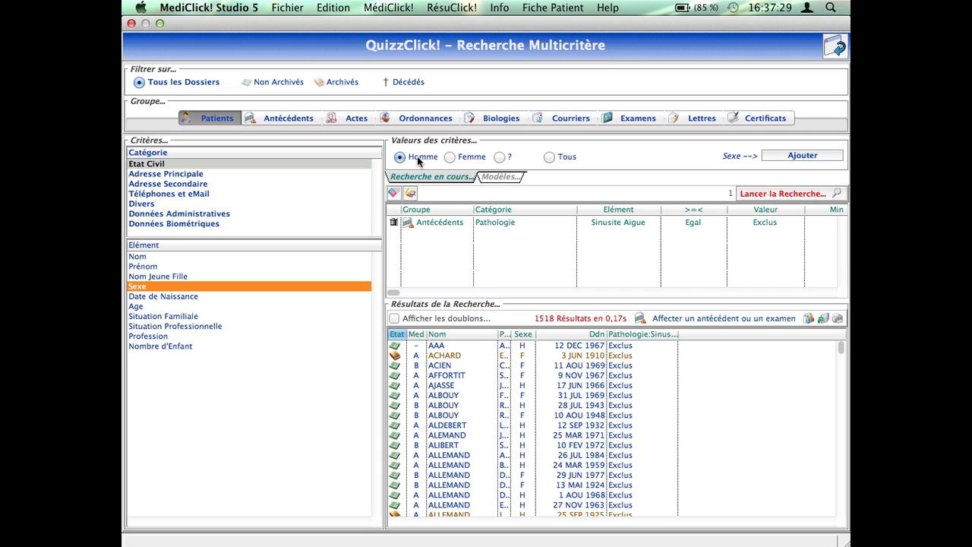
click(803, 156)
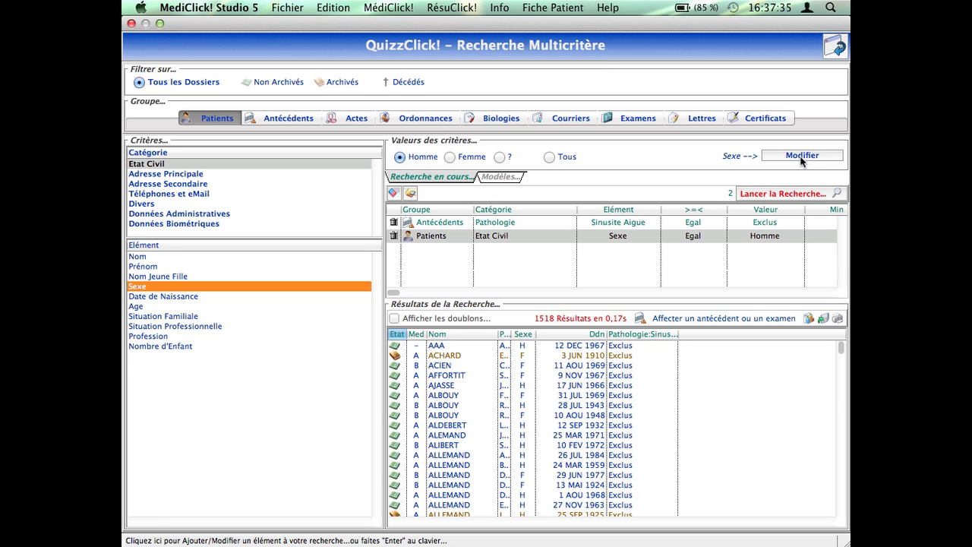
click(803, 195)
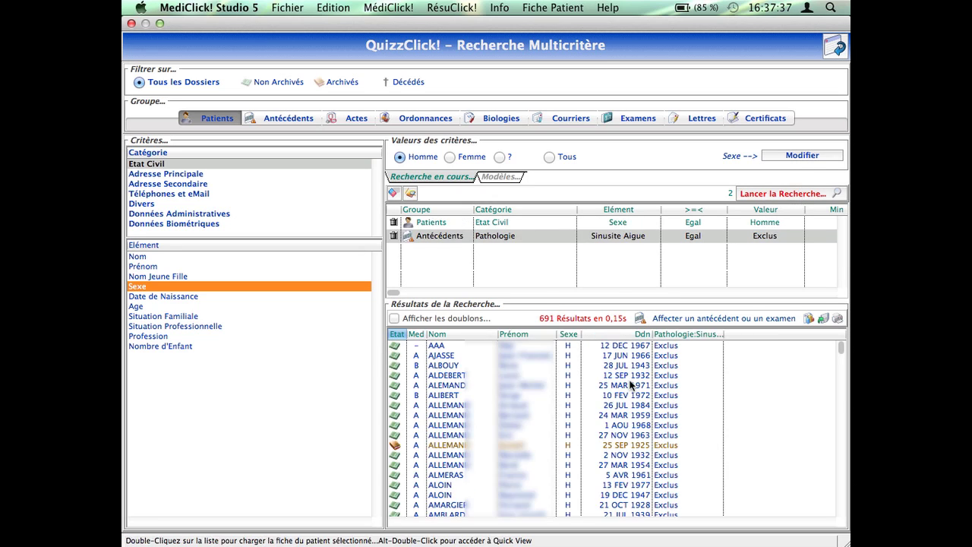
drag(556, 334, 508, 336)
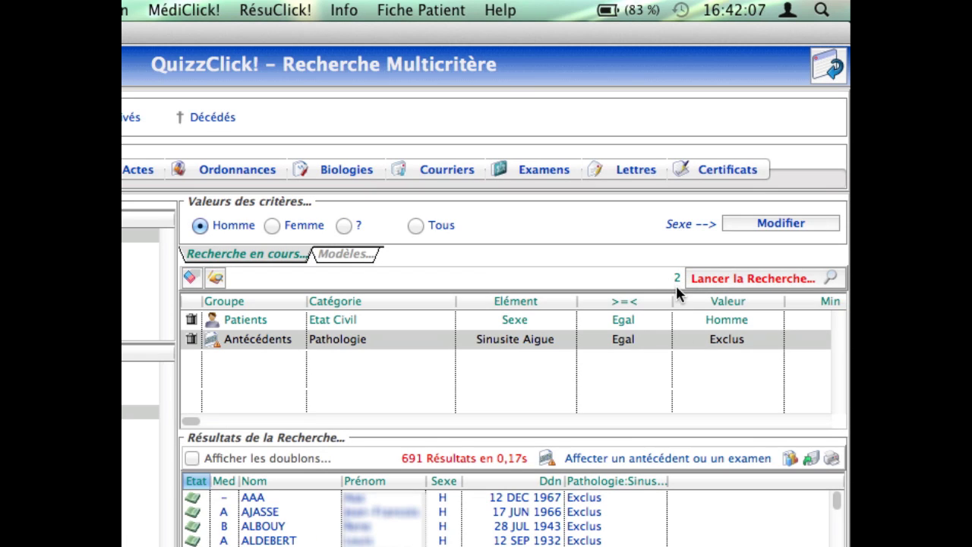
Step: Clear all criteria of the current search and select the element Nom in the Etat Civil category
click(191, 277)
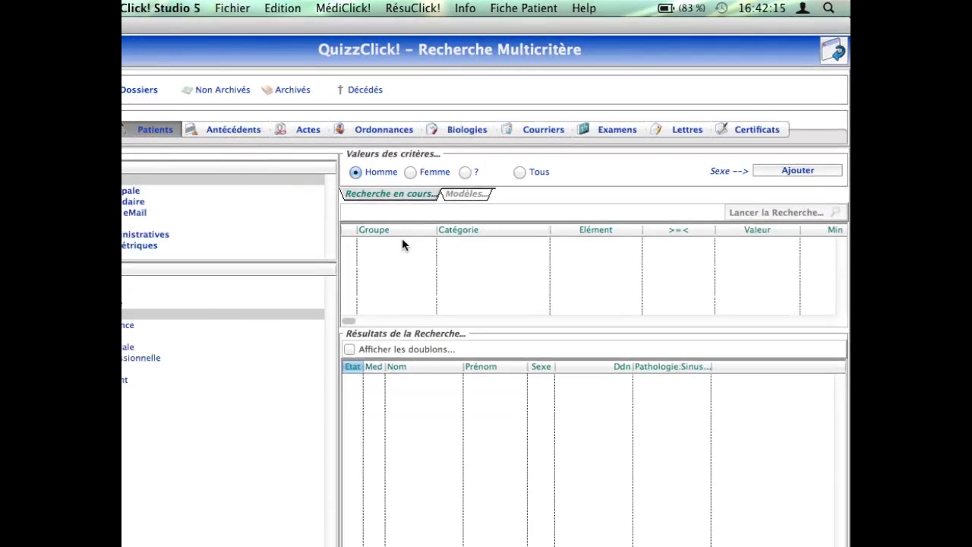
key(Up)
key(Up)
key(Up)
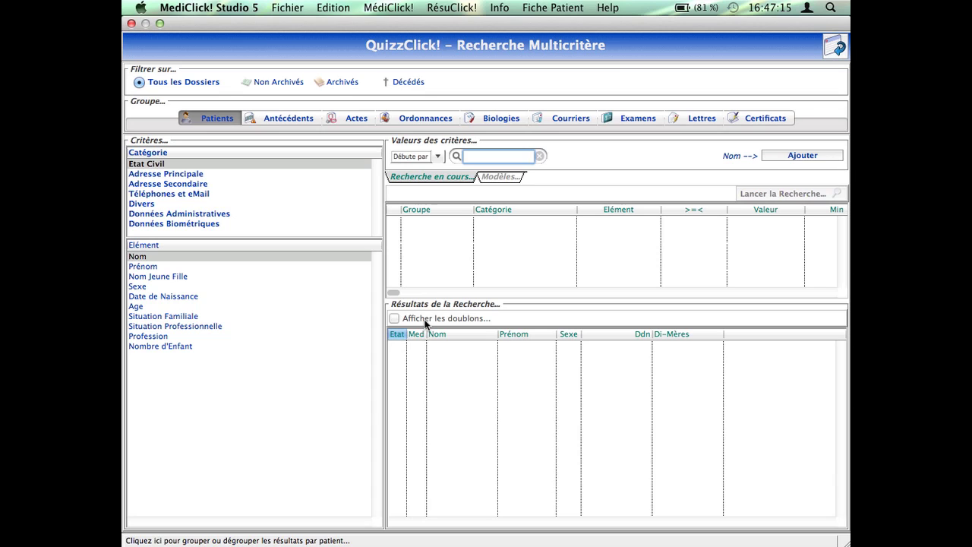
Step: Select the exam Di-Mères in the Nom Examen category of the Biologies group, finding it with the text "d"
click(485, 118)
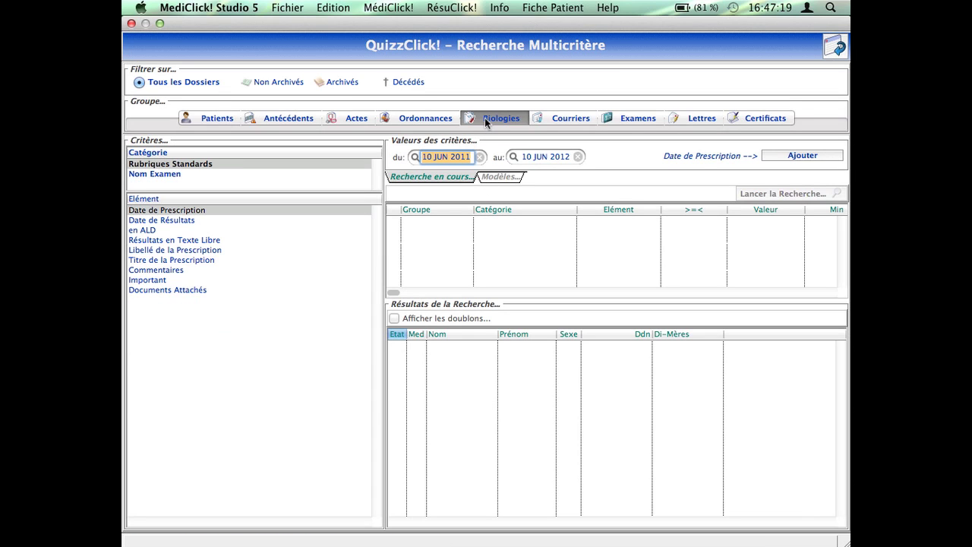
click(151, 173)
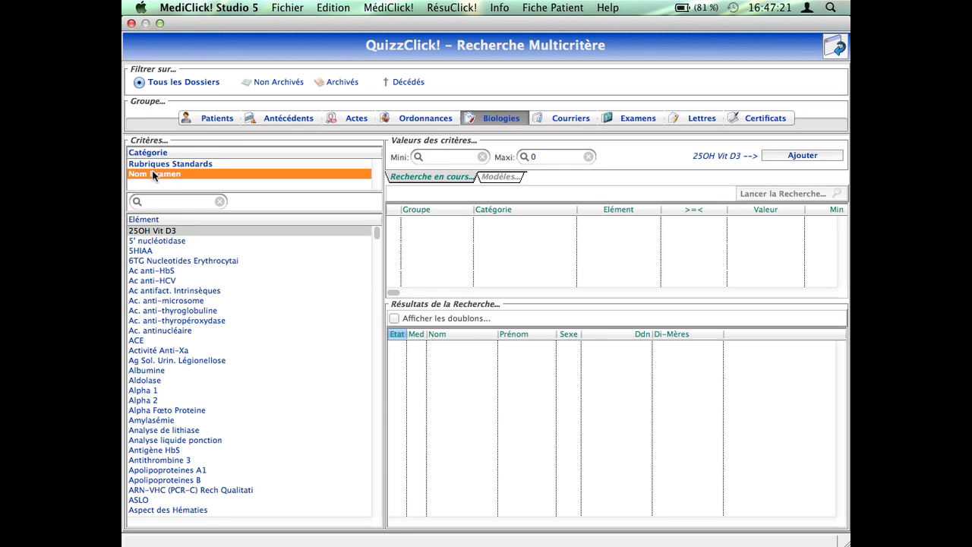
click(159, 201)
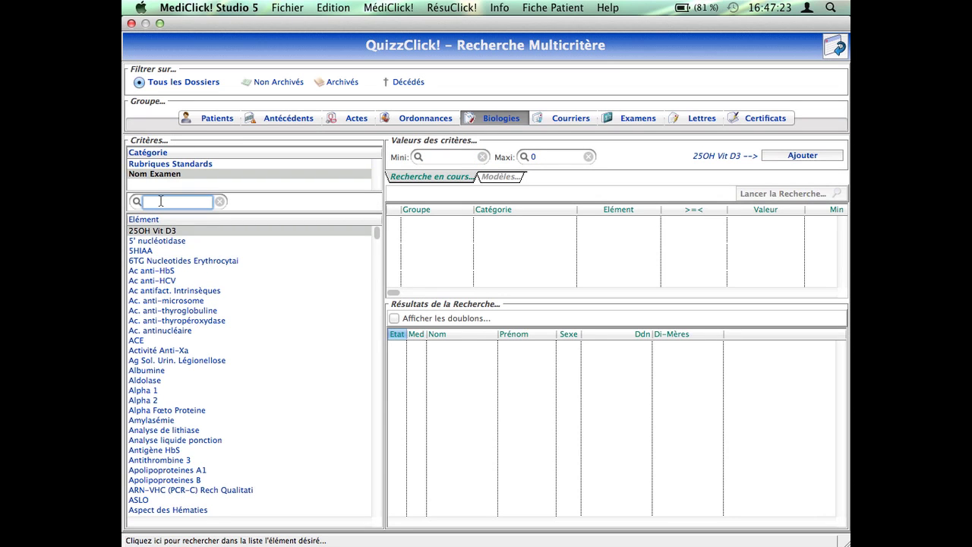
text(d-d)
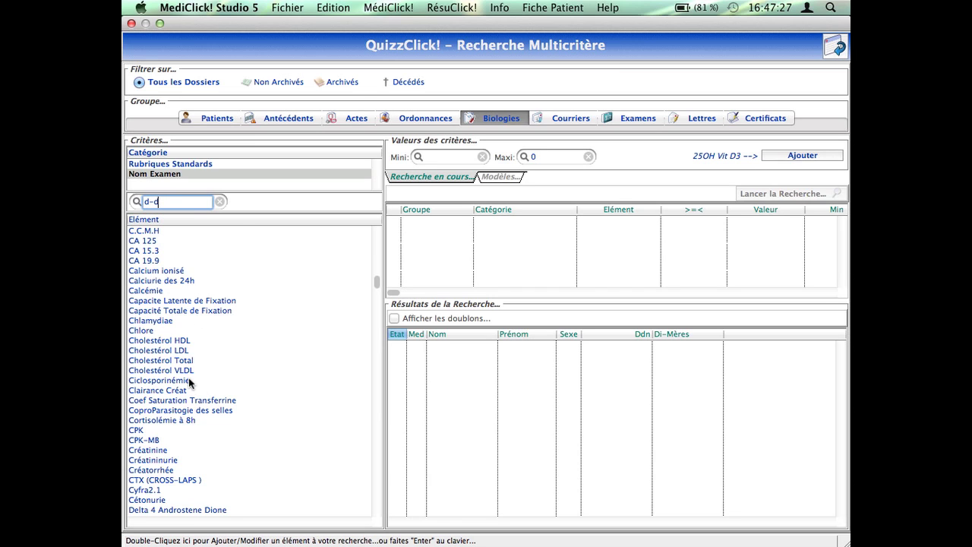
scroll(190, 382, down, 5)
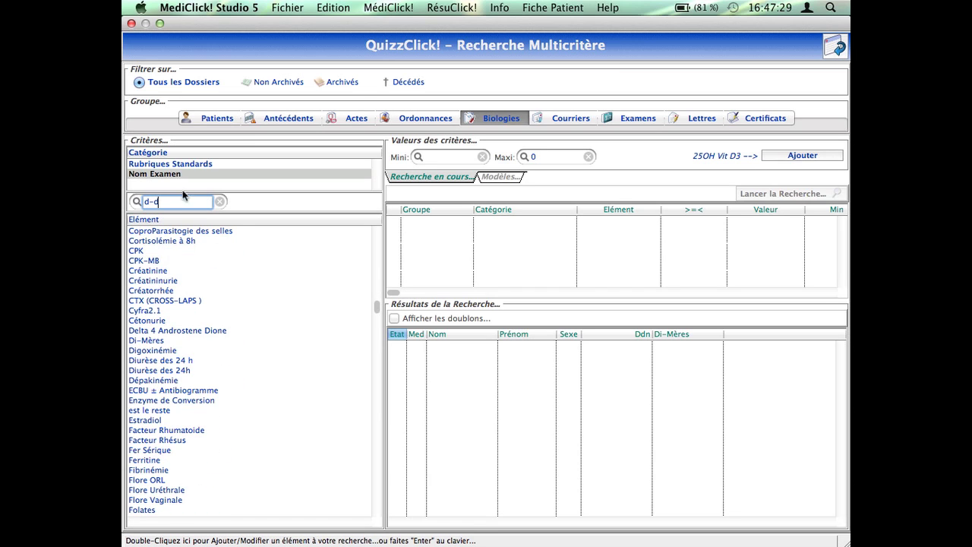
key(BackSpace)
key(BackSpace)
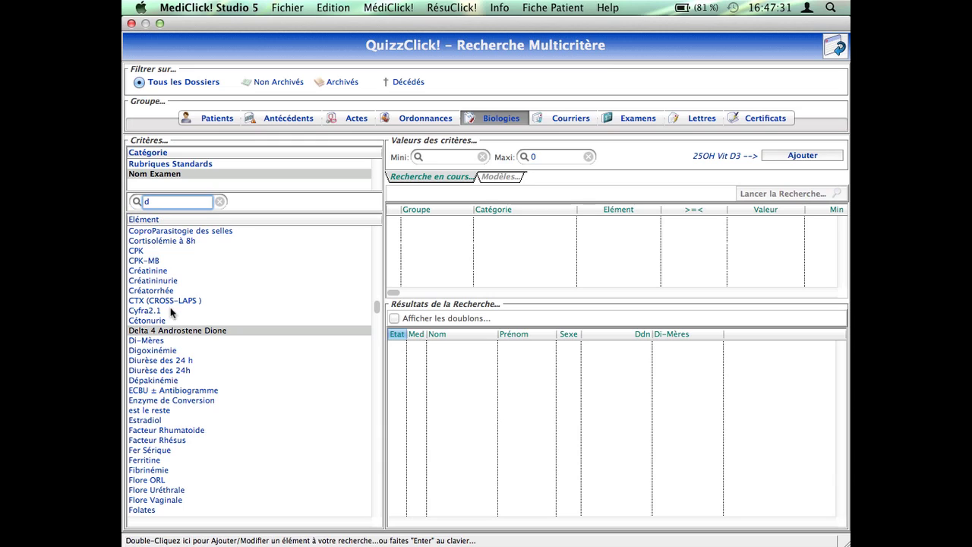
click(156, 341)
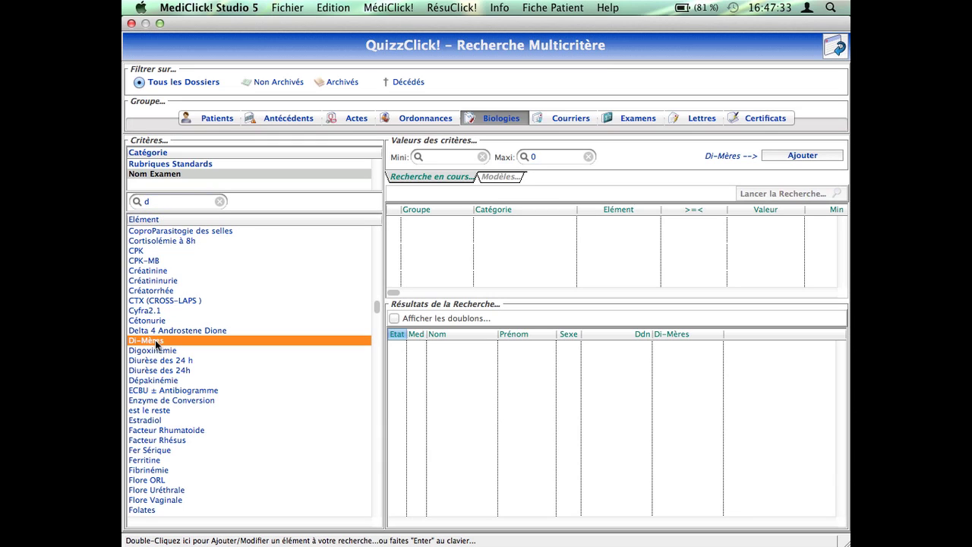
Step: Add Di-Mères to the search with a minimum value of 250 and run the search
click(441, 158)
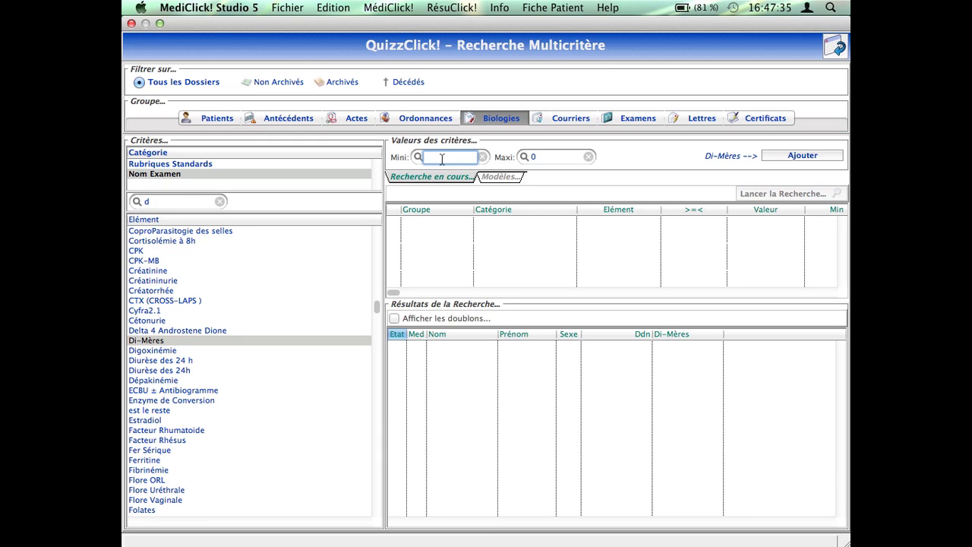
text(250)
key(Tab)
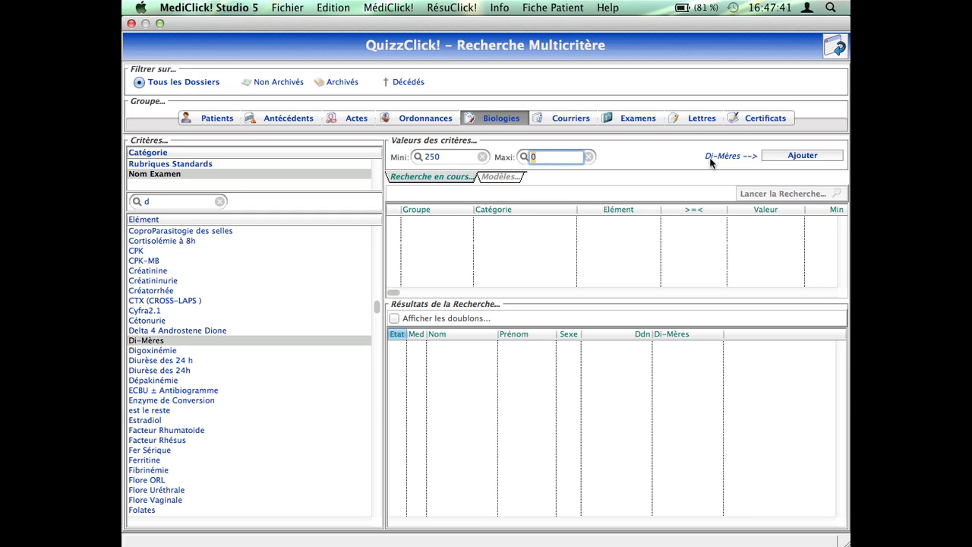
click(781, 155)
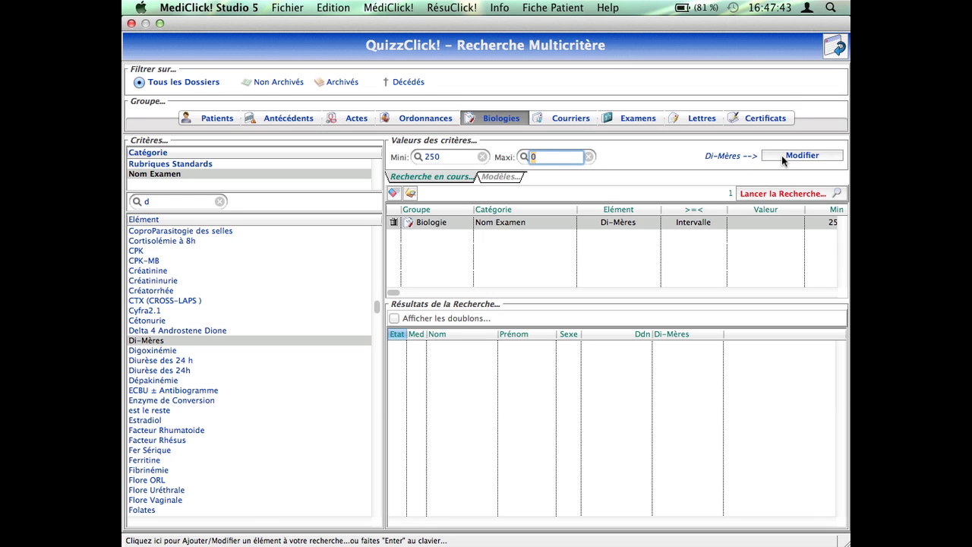
click(785, 193)
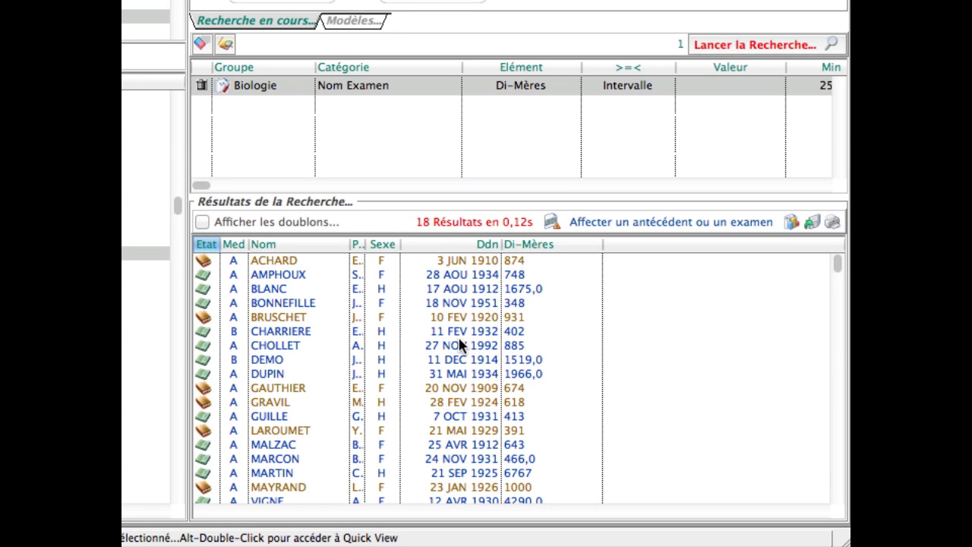
Step: Show the duplicates in the Di-Mères results and select the demo patient's repeated rows
scroll(460, 338, down, 1)
scroll(460, 345, up, 1)
click(202, 222)
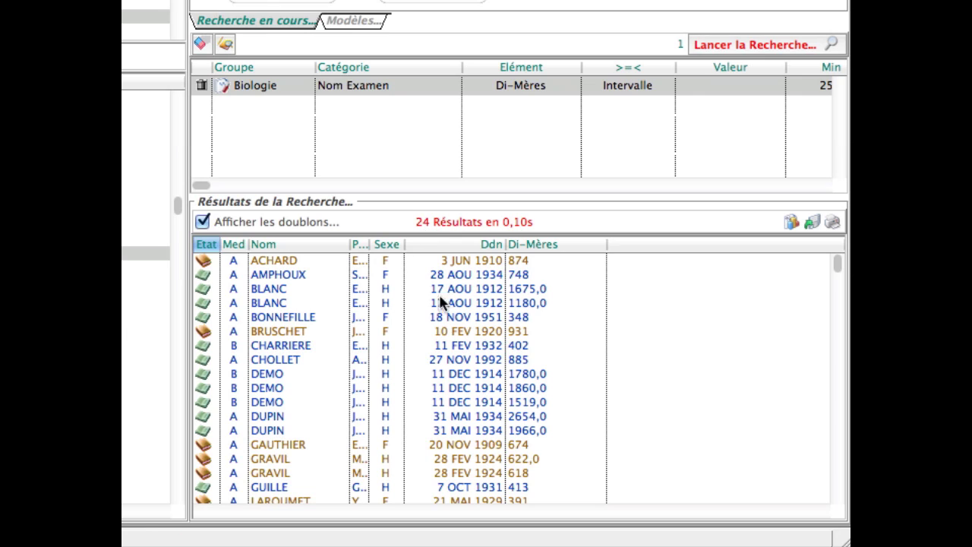
click(286, 369)
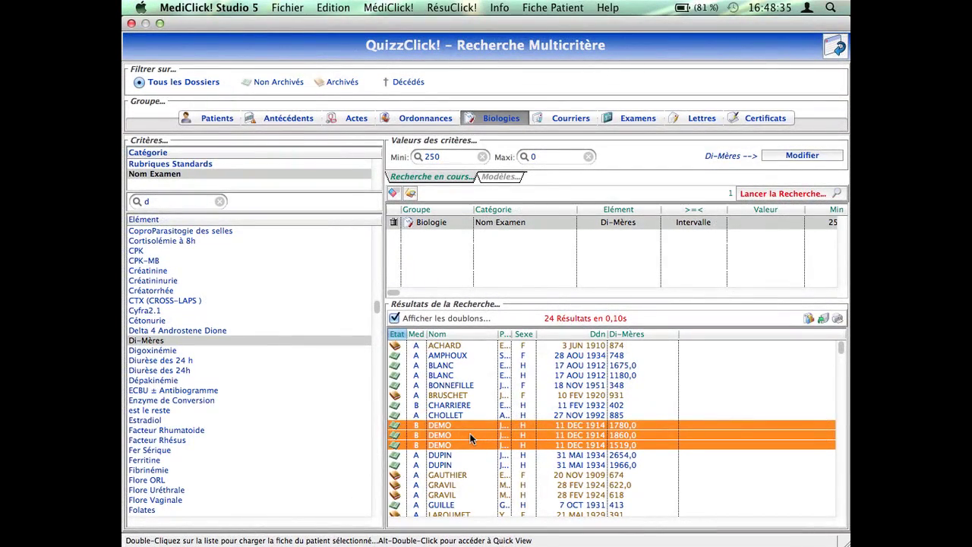
click(313, 392)
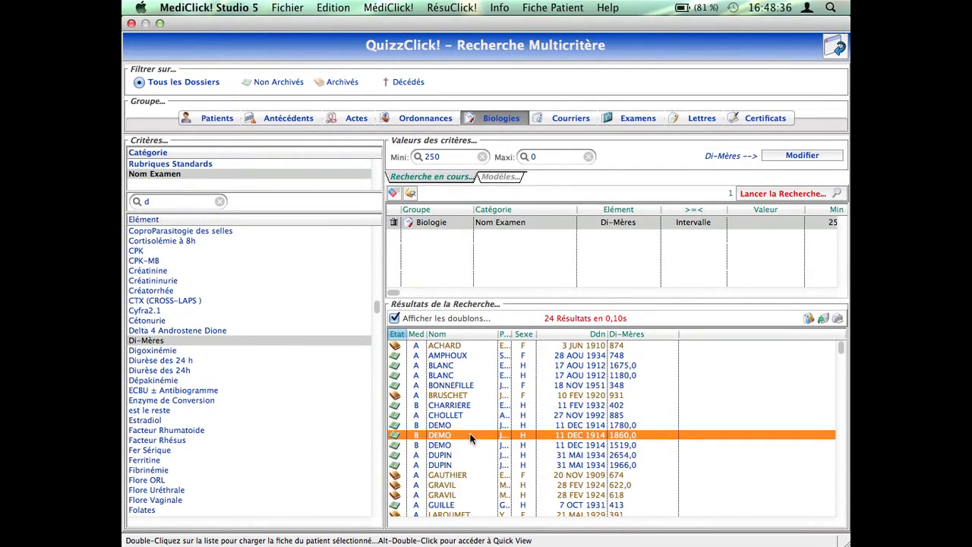
Step: Open the record of the patient with the 1860,0 result and find Di-Mères in the automatic biology history
double_click(471, 435)
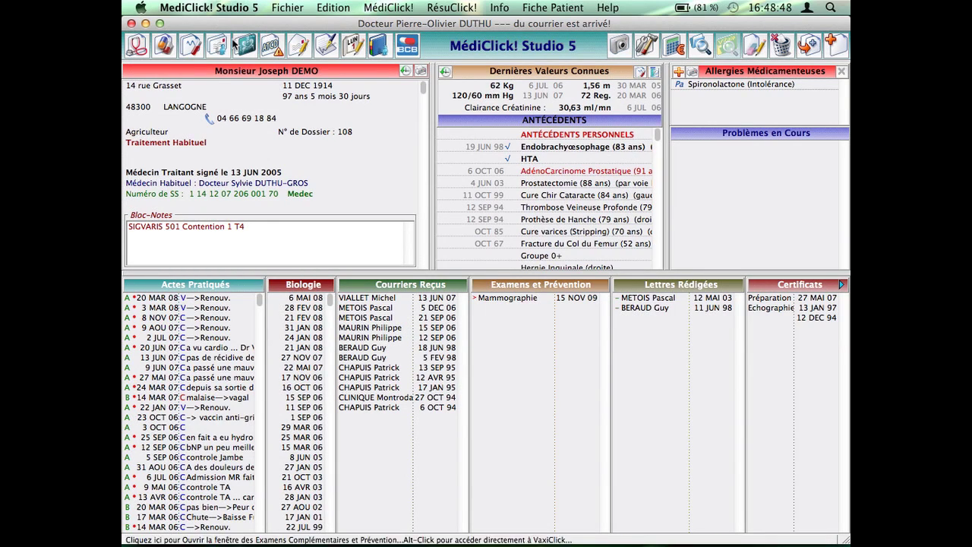
click(190, 47)
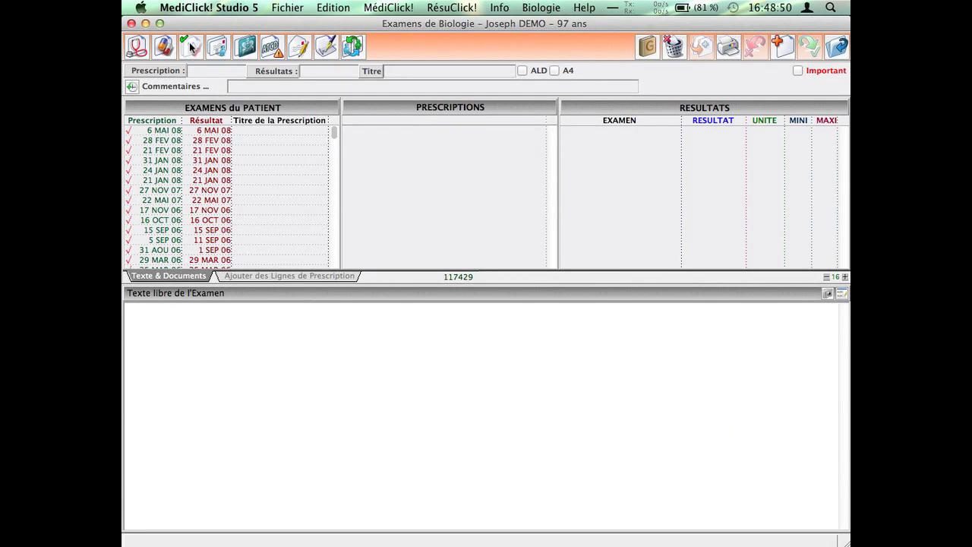
click(145, 85)
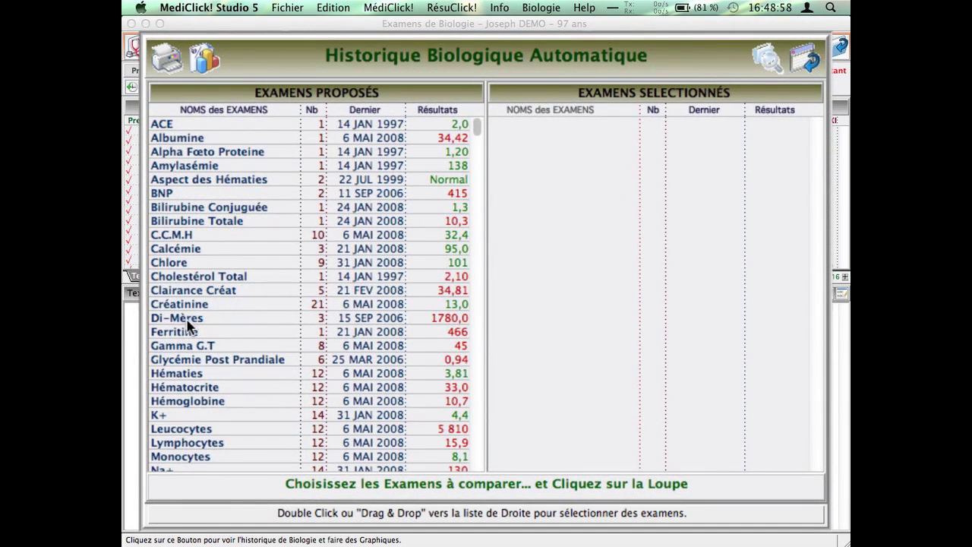
click(270, 307)
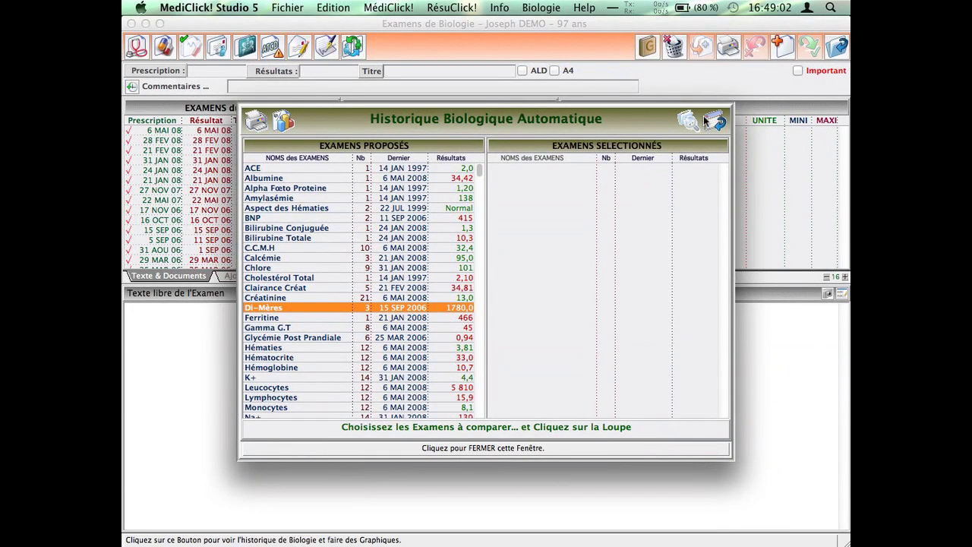
Step: Close the biology history and the patient's biology exams, and return to the multicriteria search
click(711, 114)
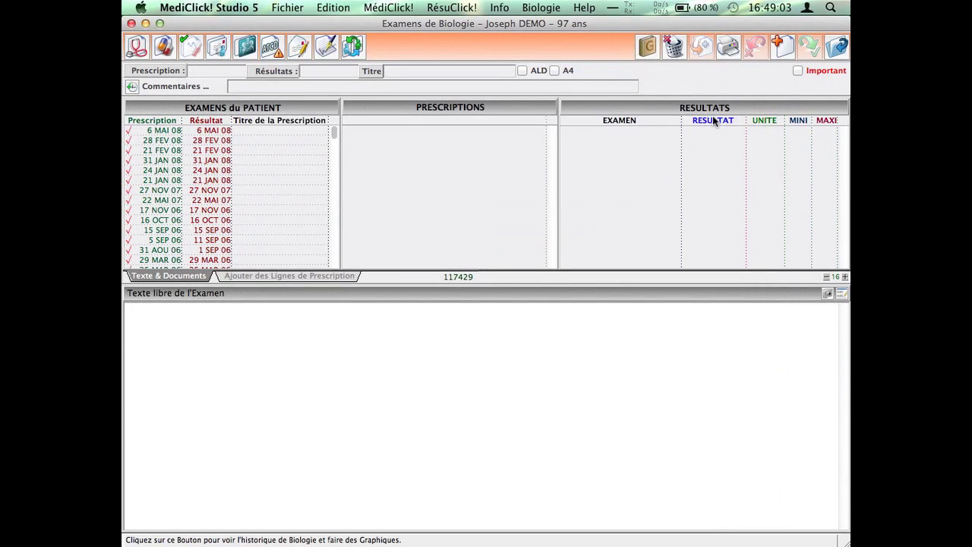
click(831, 47)
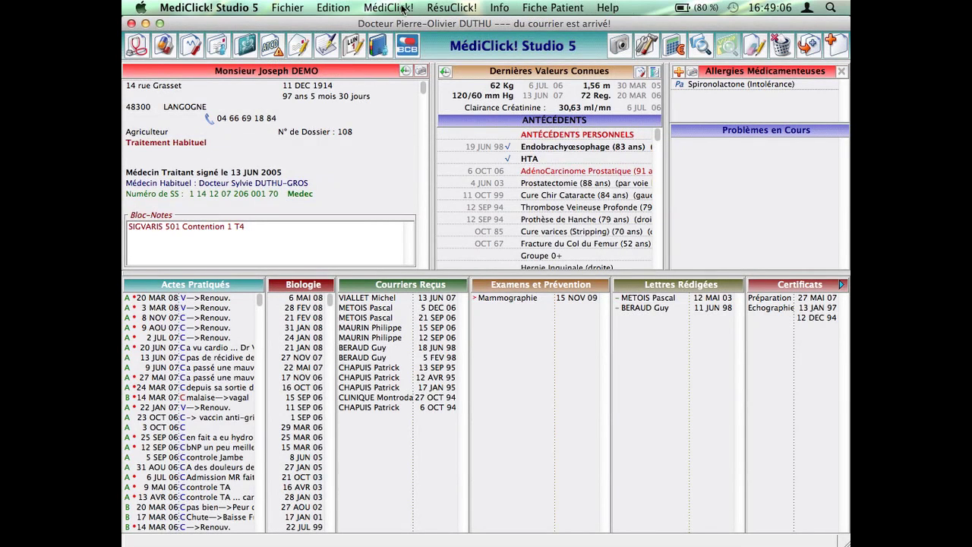
click(402, 8)
click(413, 147)
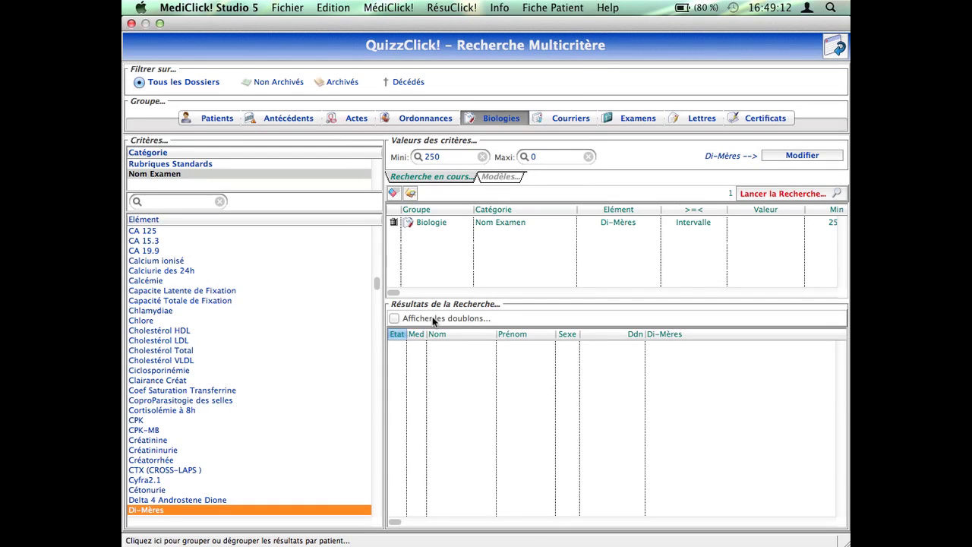
Step: Open the prescription specialties criteria and browse the drug lists by therapeutic class and by ATC class
click(407, 117)
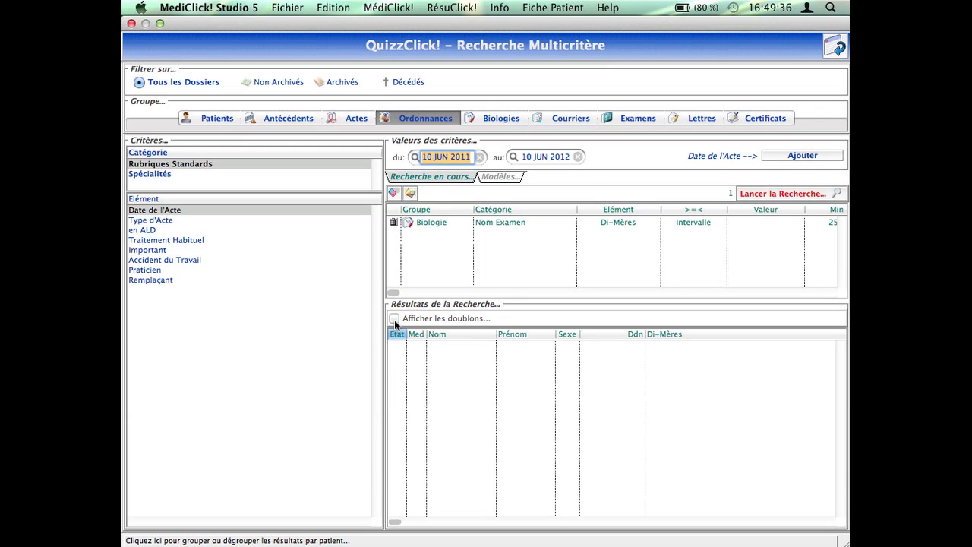
click(187, 173)
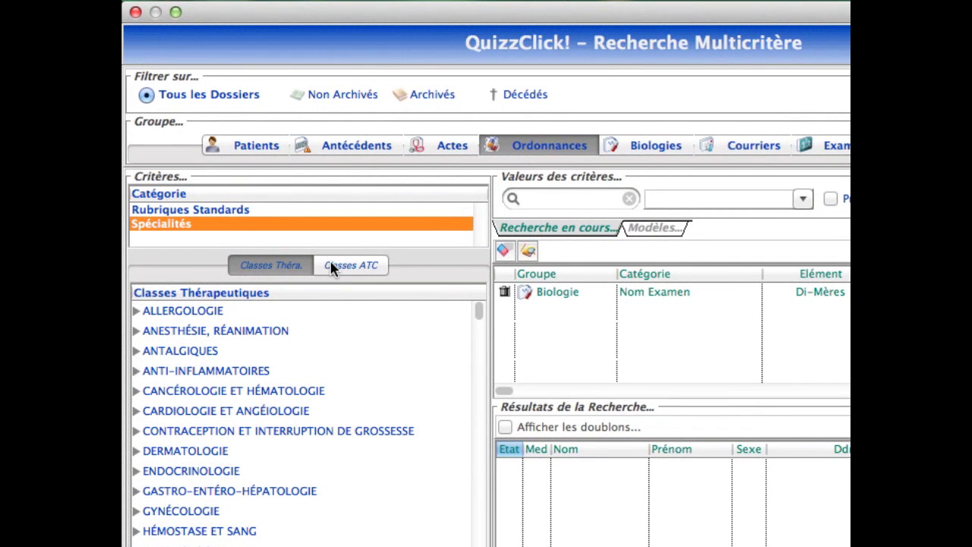
click(136, 311)
click(136, 312)
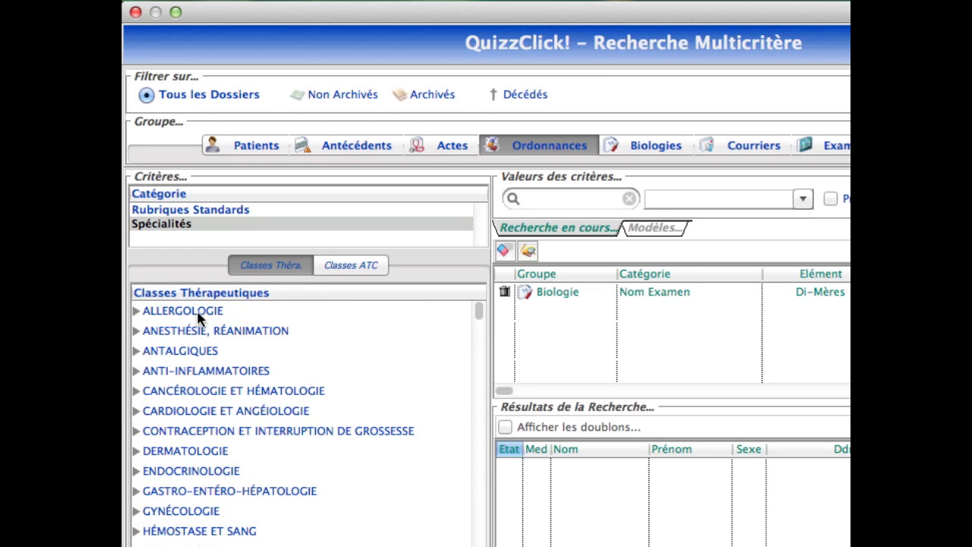
click(343, 272)
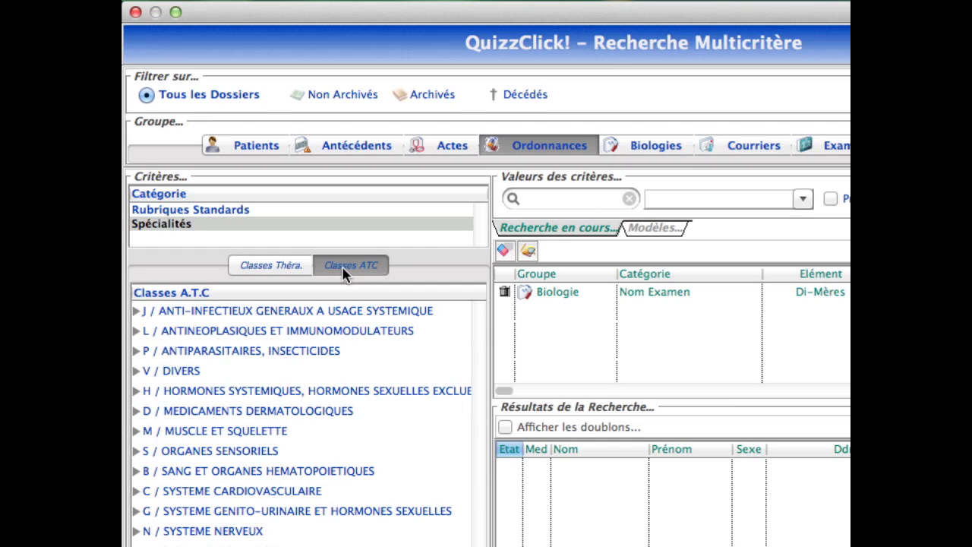
Step: Look up "clam" among the specialties, add CLAMOXYL 1G CPR DISPERSIBLE 14 to the Di-Mères search and run it
click(564, 199)
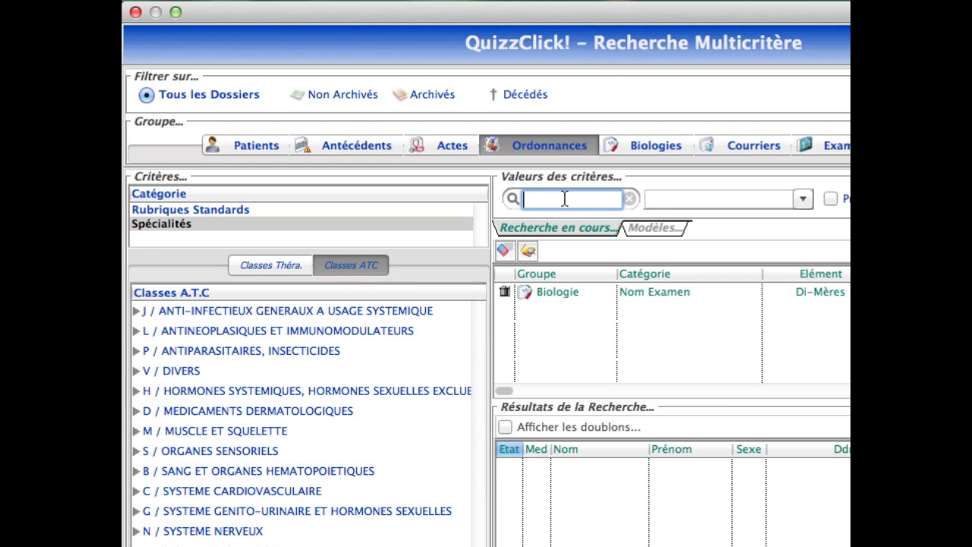
text(clam)
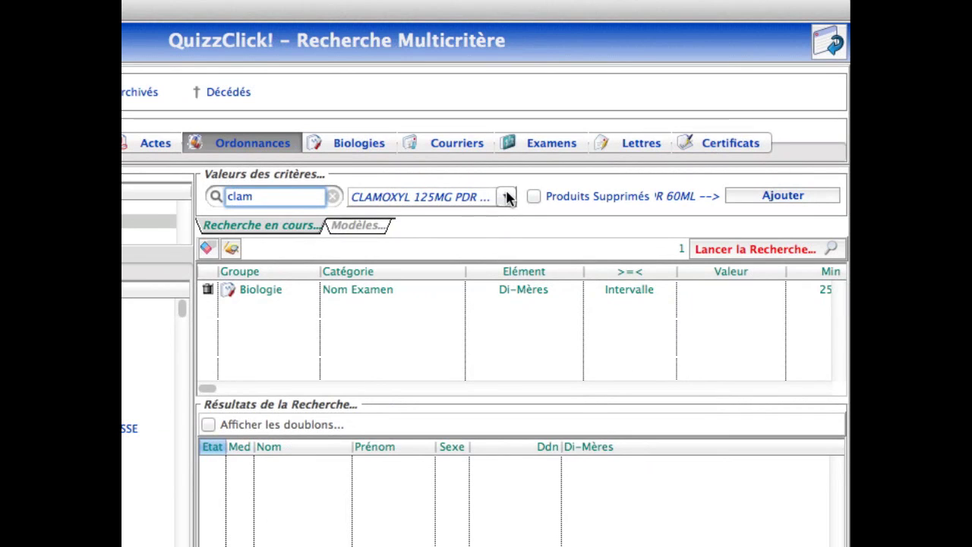
click(507, 196)
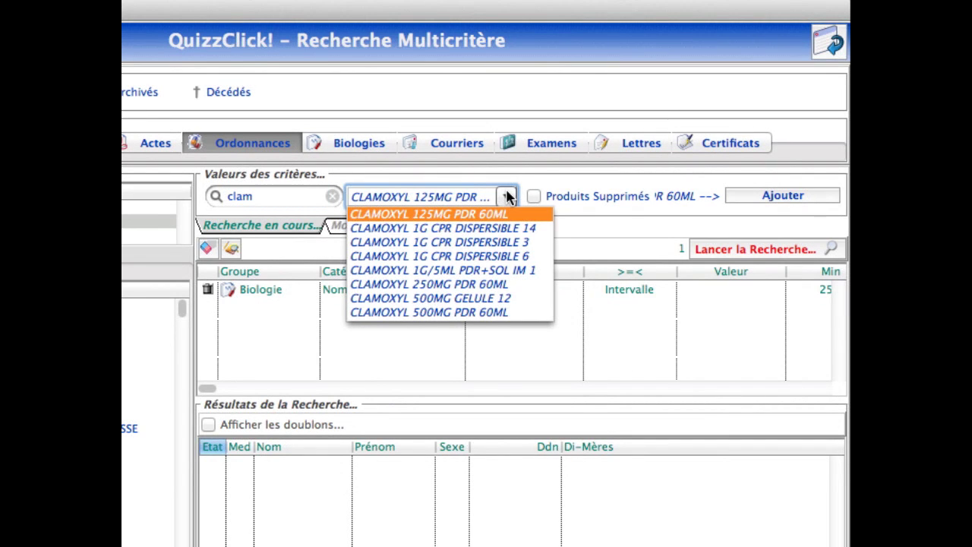
click(396, 230)
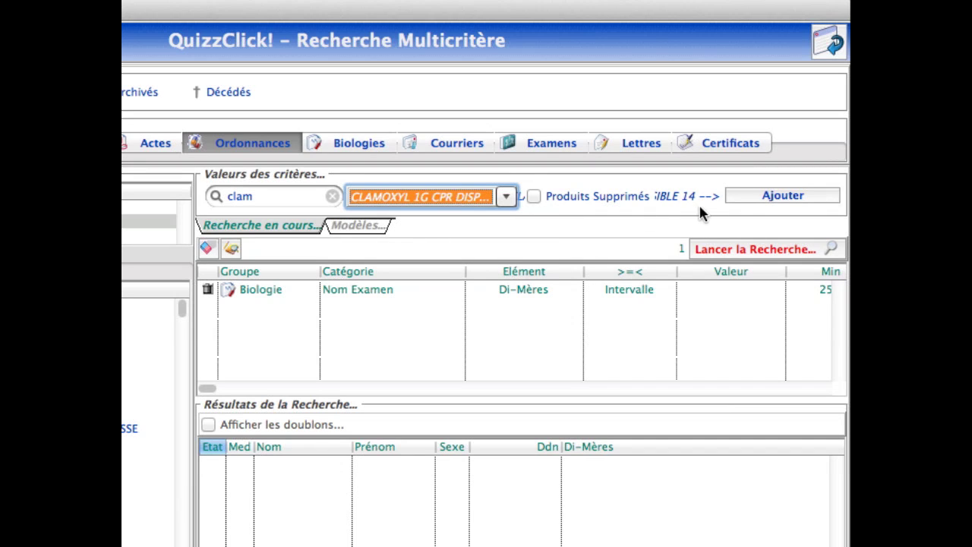
click(748, 191)
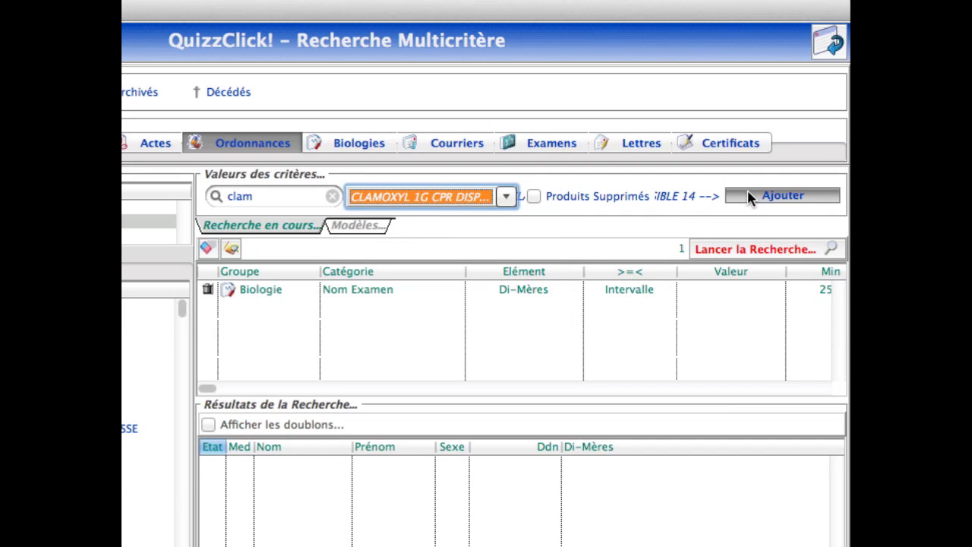
click(293, 295)
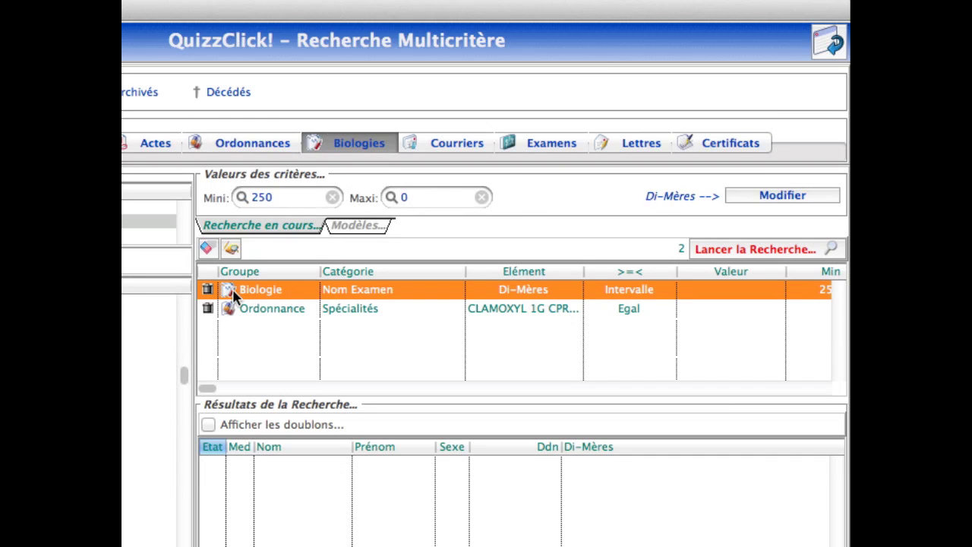
click(768, 249)
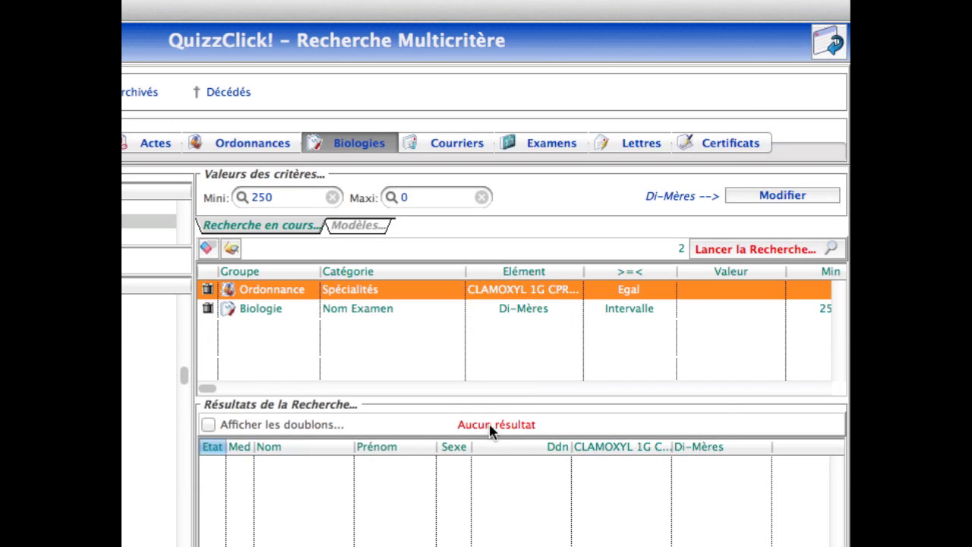
Step: Remove the Di-Mères criterion from the search and show duplicates in the CLAMOXYL results
click(265, 290)
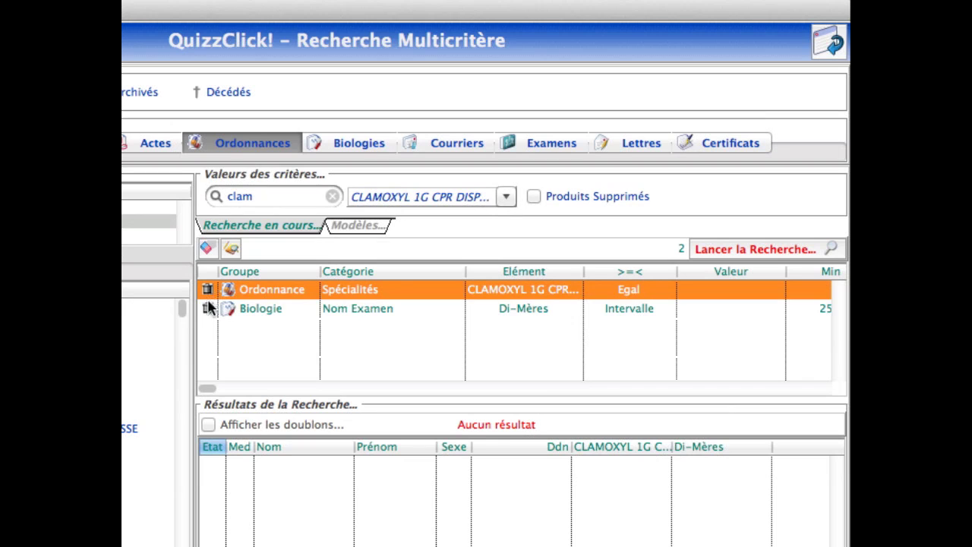
click(251, 308)
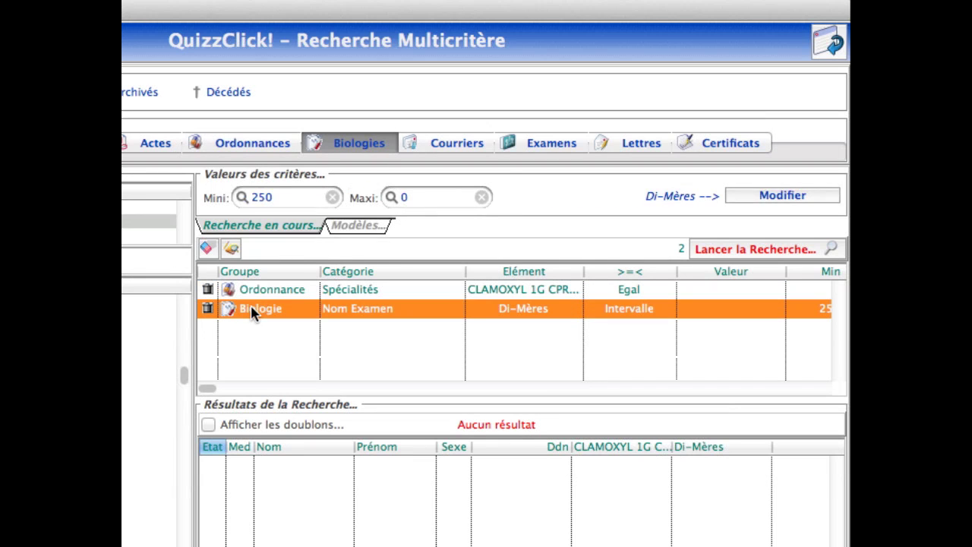
click(207, 308)
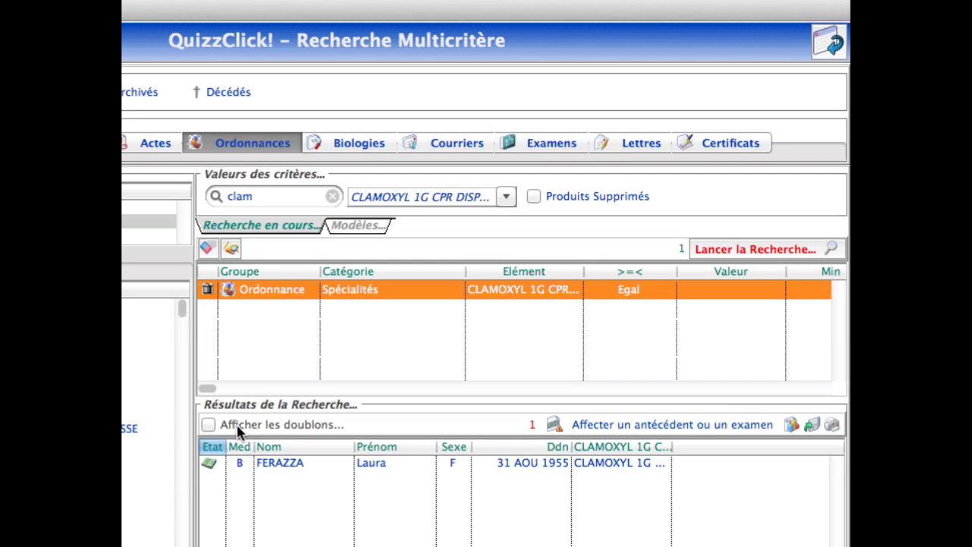
click(208, 425)
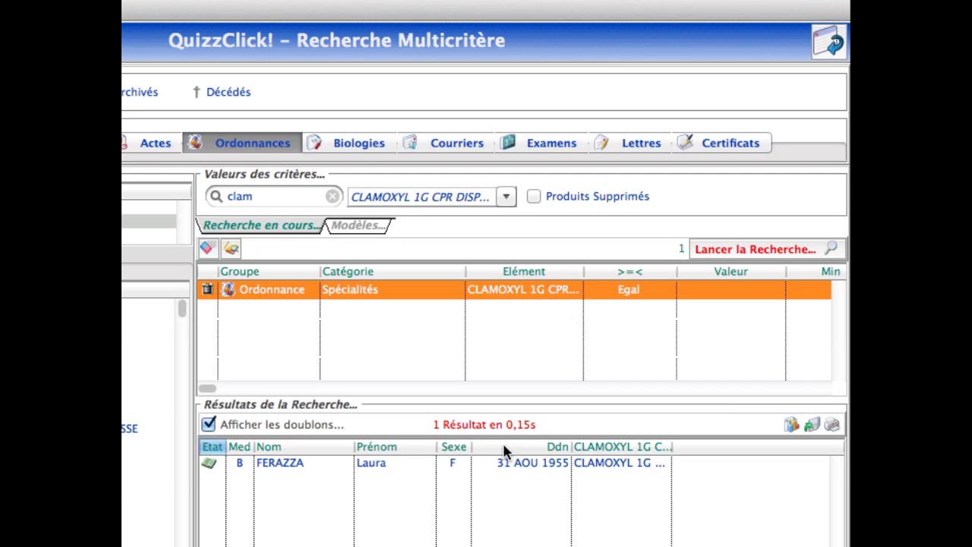
Step: Look up "clam" again and add CLAMOXYL 1G CPR DISPERSIBLE 6 as another prescription criterion
drag(278, 196, 161, 192)
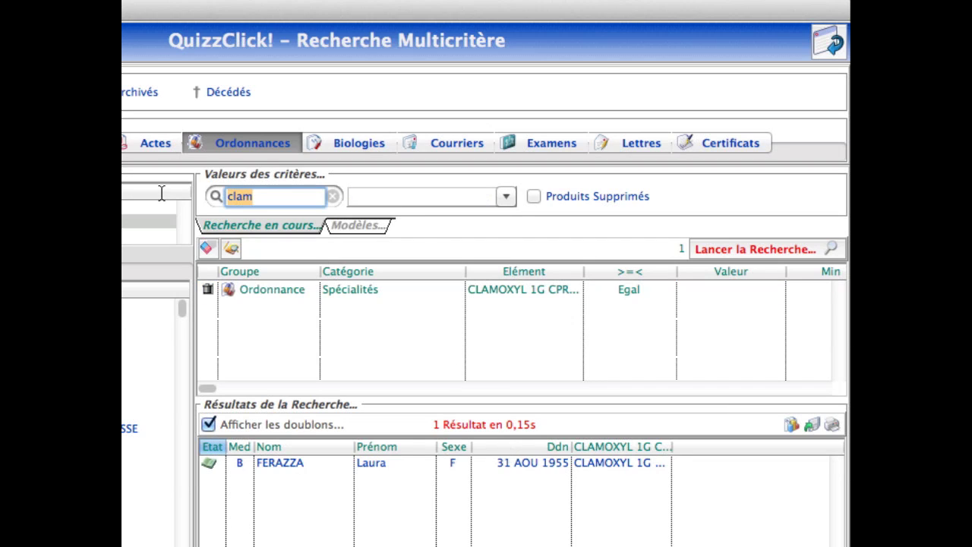
text(clam)
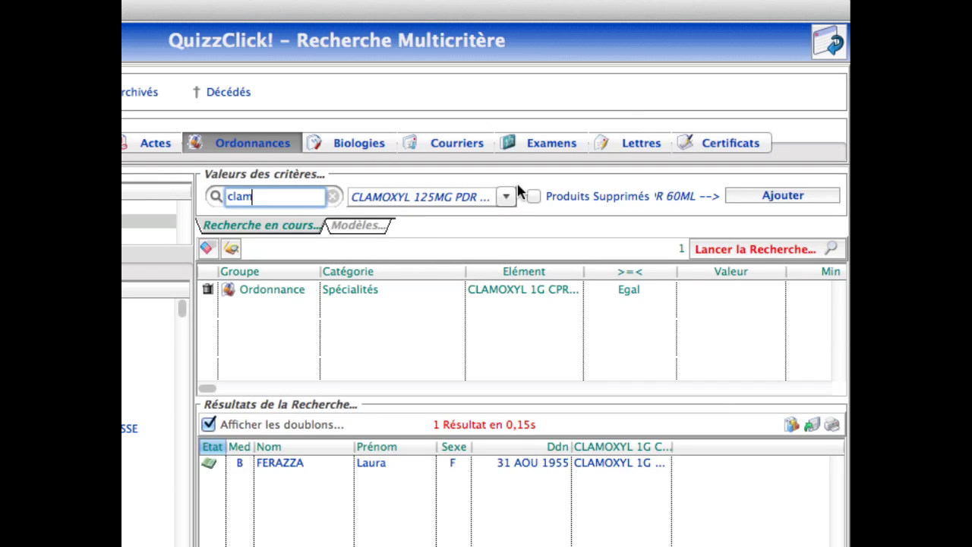
click(498, 197)
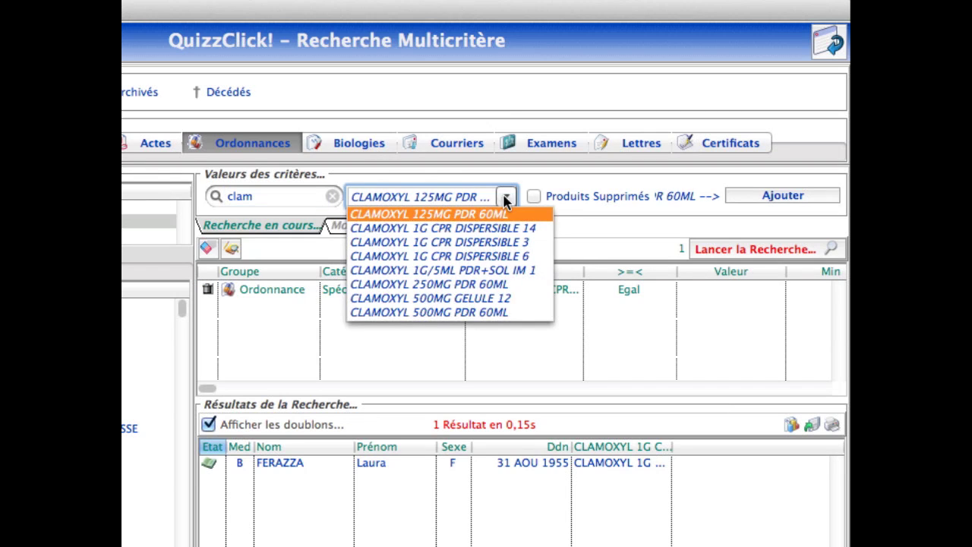
click(492, 257)
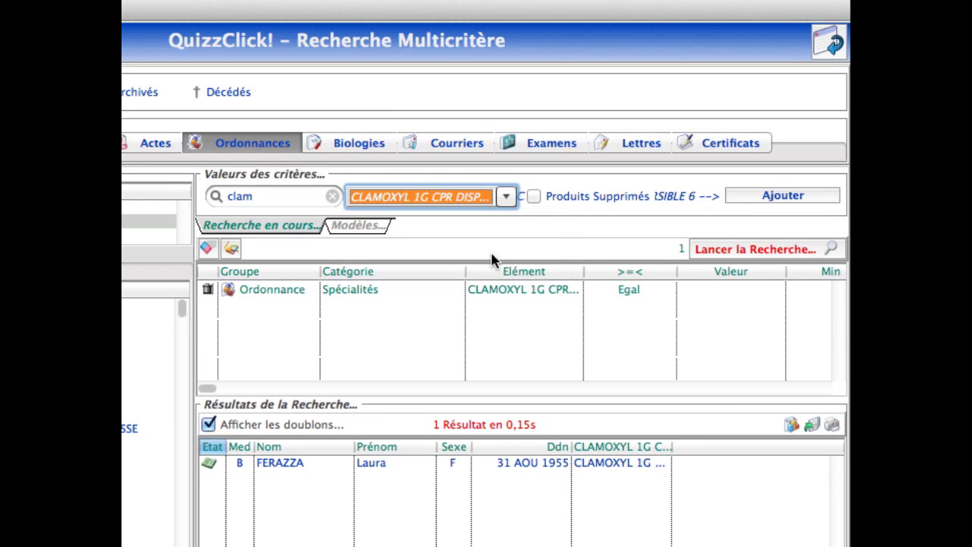
click(782, 196)
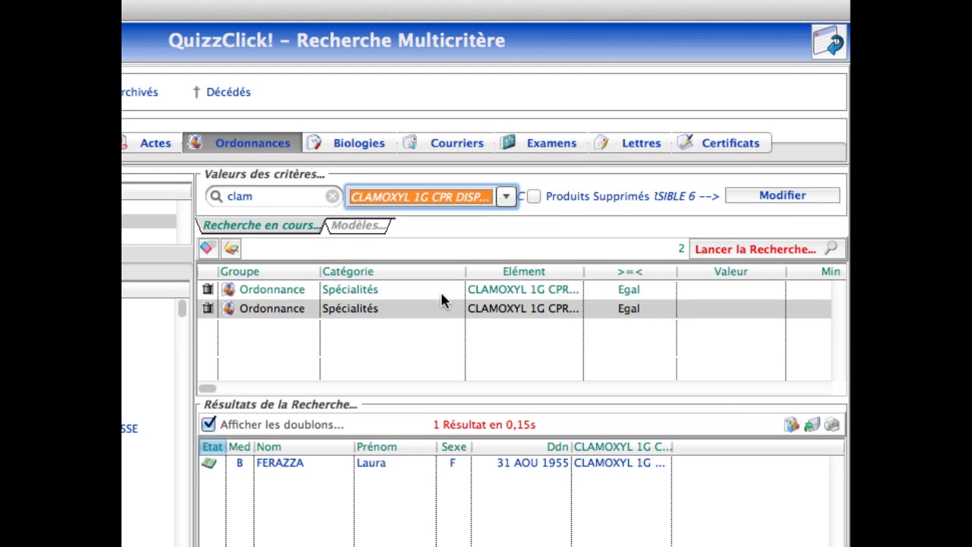
Step: Widen the criteria table's Elément column and remove the CLAMOXYL 1G CPR DISPERSIBLE 14 criterion
click(420, 288)
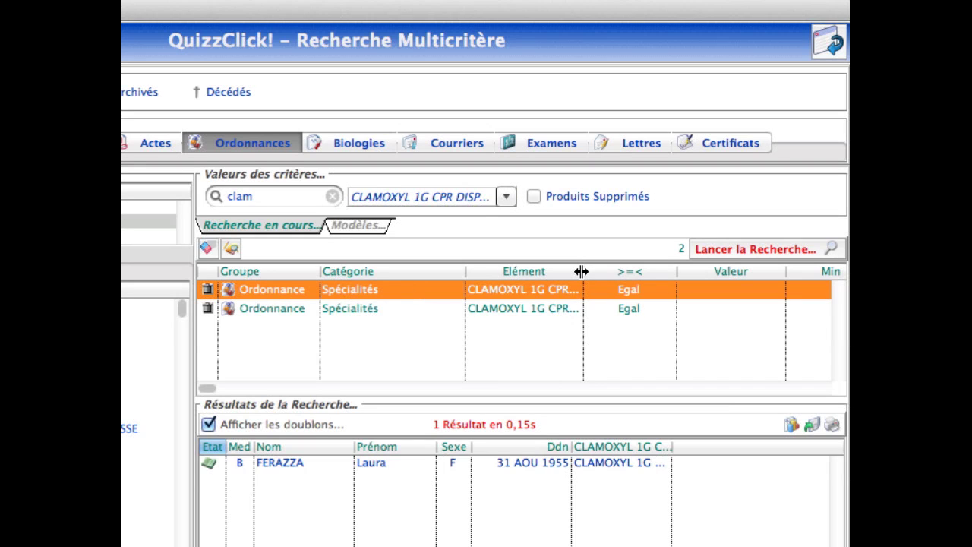
drag(581, 271, 678, 271)
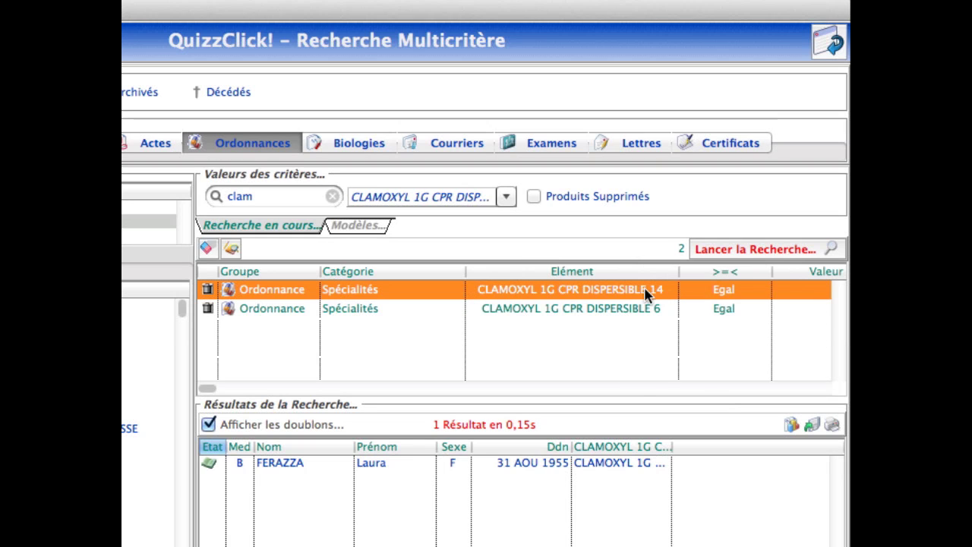
click(207, 290)
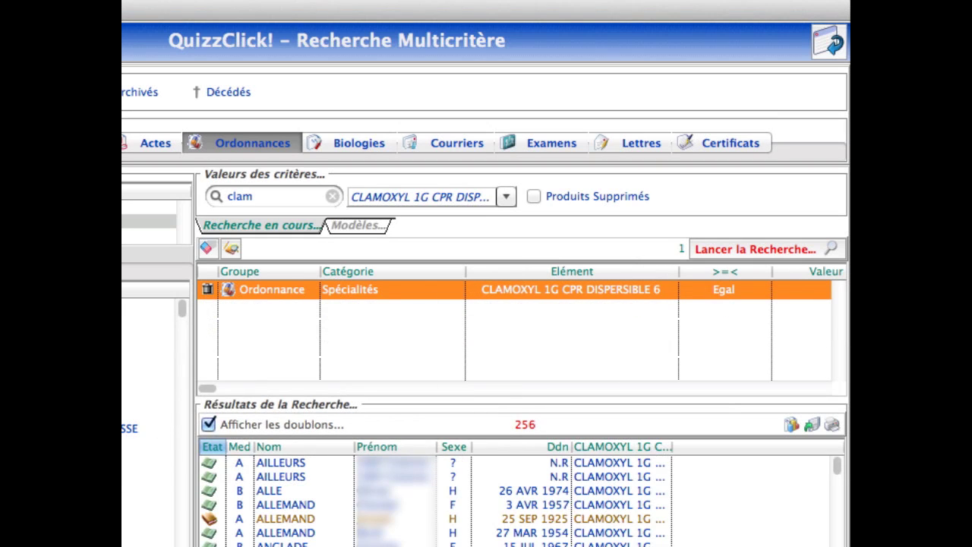
Step: Compare the CLAMOXYL results without and with duplicates, and narrow the Prénom column
click(211, 426)
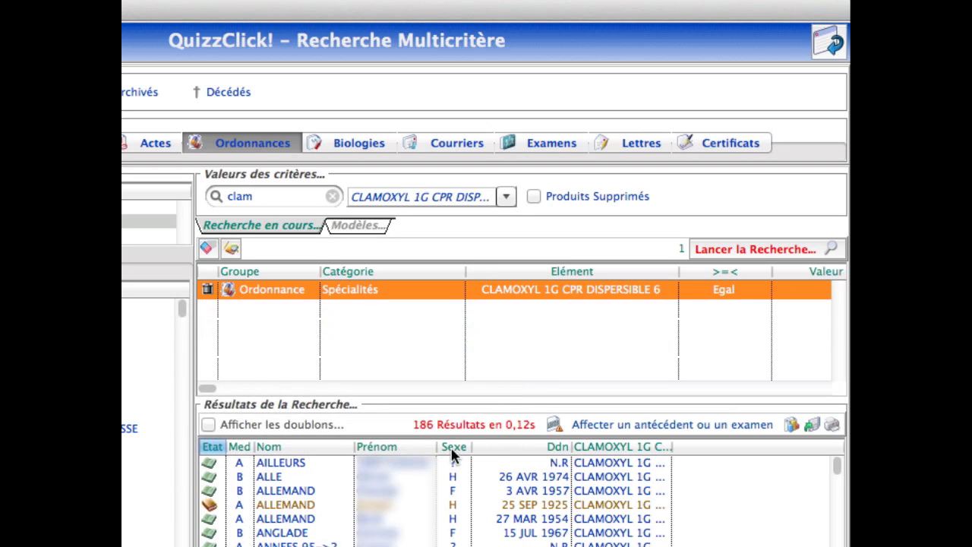
drag(436, 446, 374, 446)
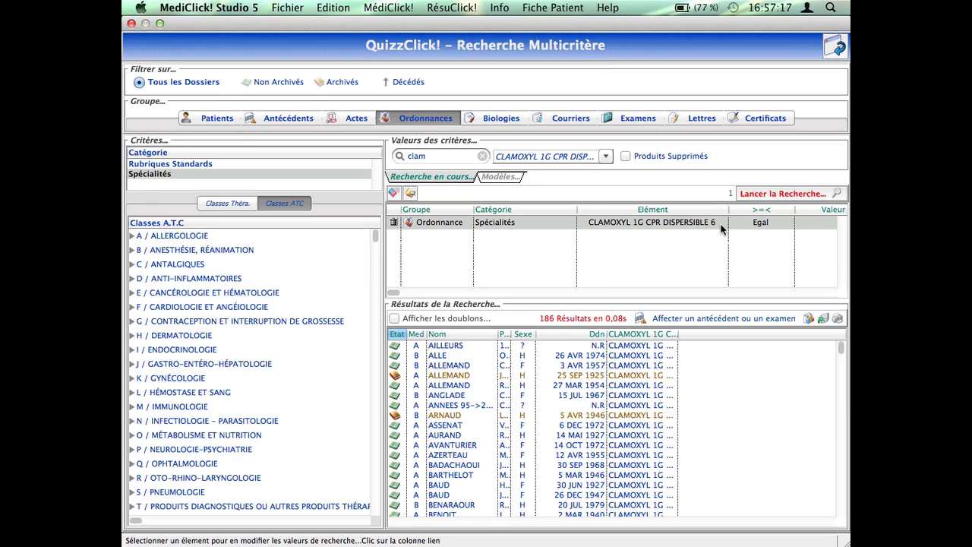
click(394, 319)
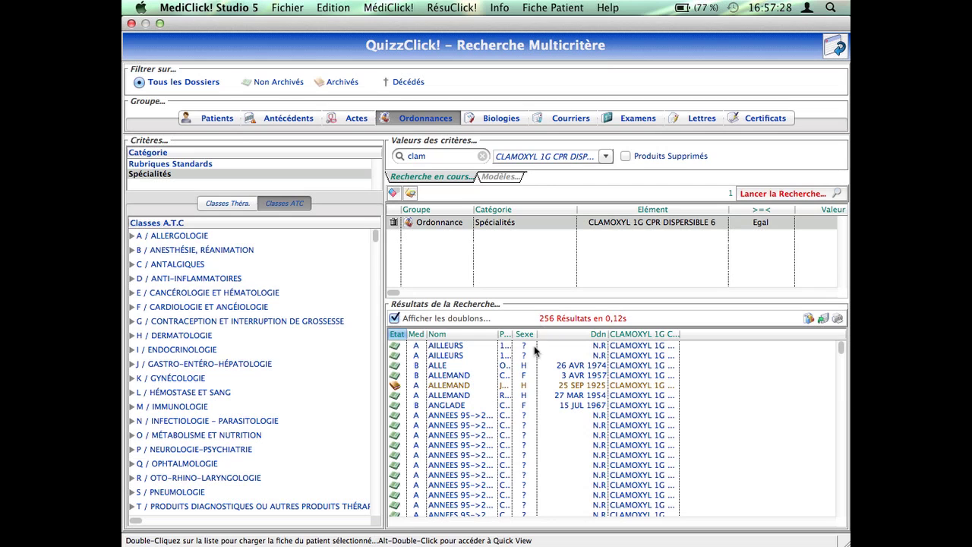
Step: Open the demo patient's QuickView from the results and review the acts, biology, received letters and certificates
scroll(534, 346, down, 10)
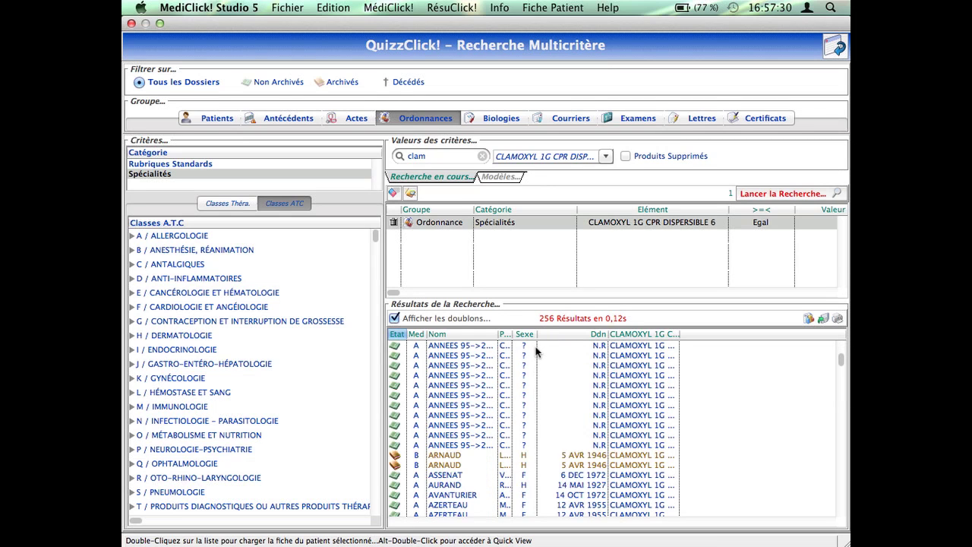
scroll(536, 352, down, 5)
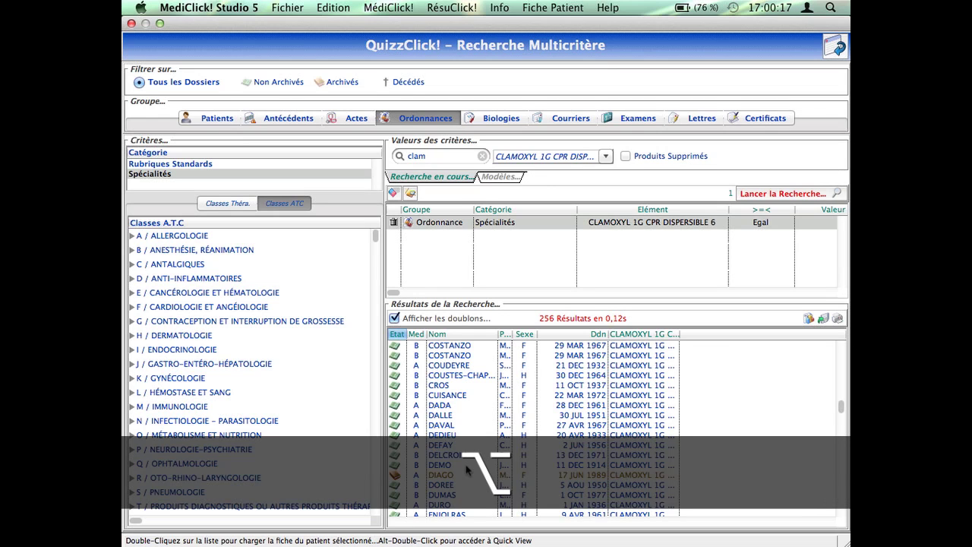
alt+double_click(463, 464)
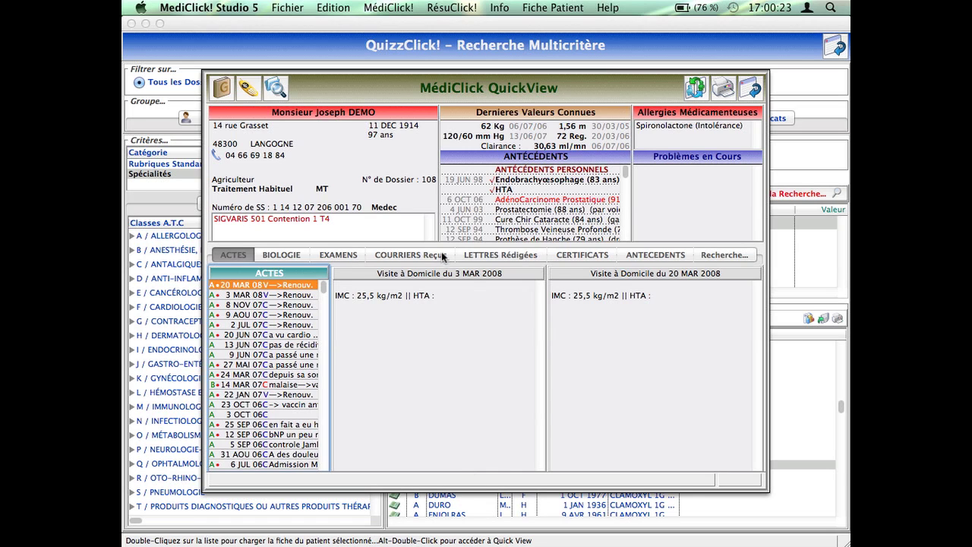
click(284, 334)
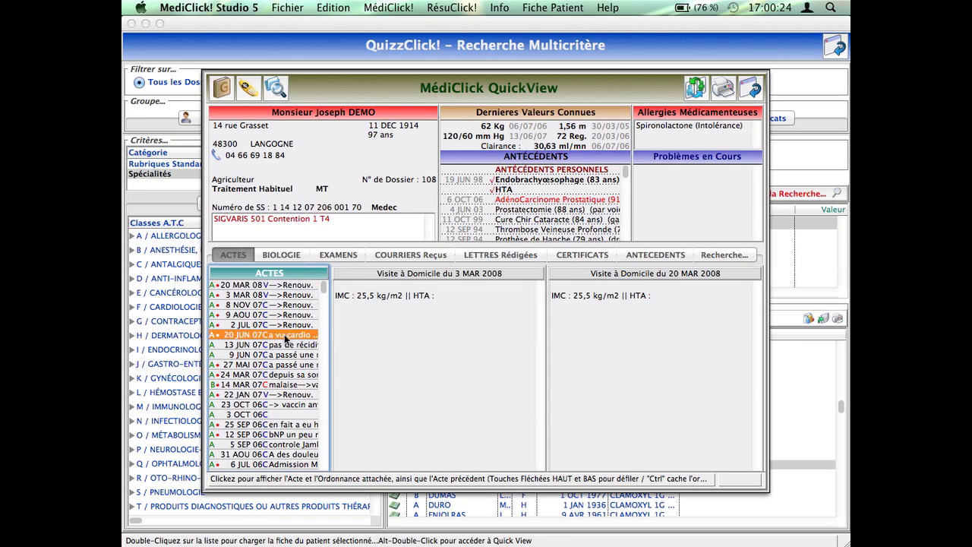
click(285, 406)
click(282, 253)
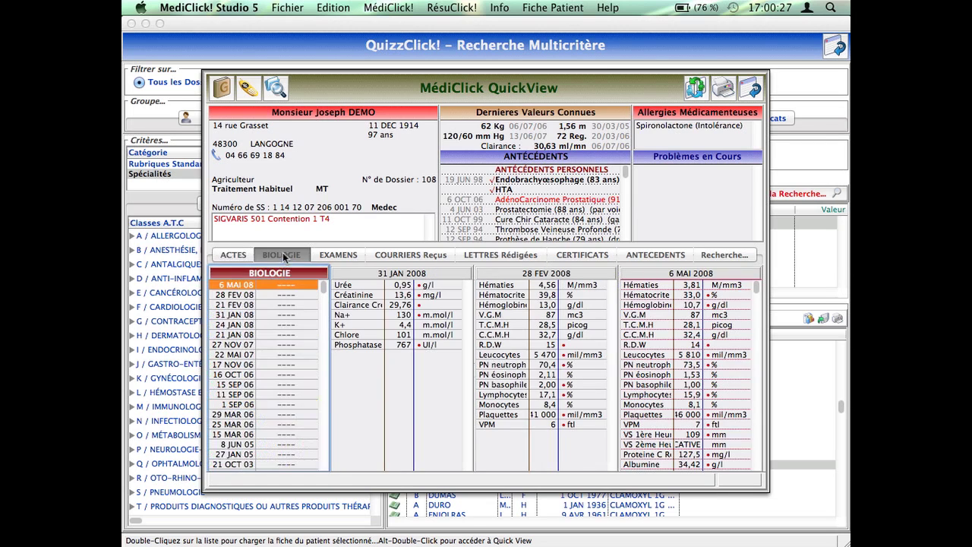
click(430, 253)
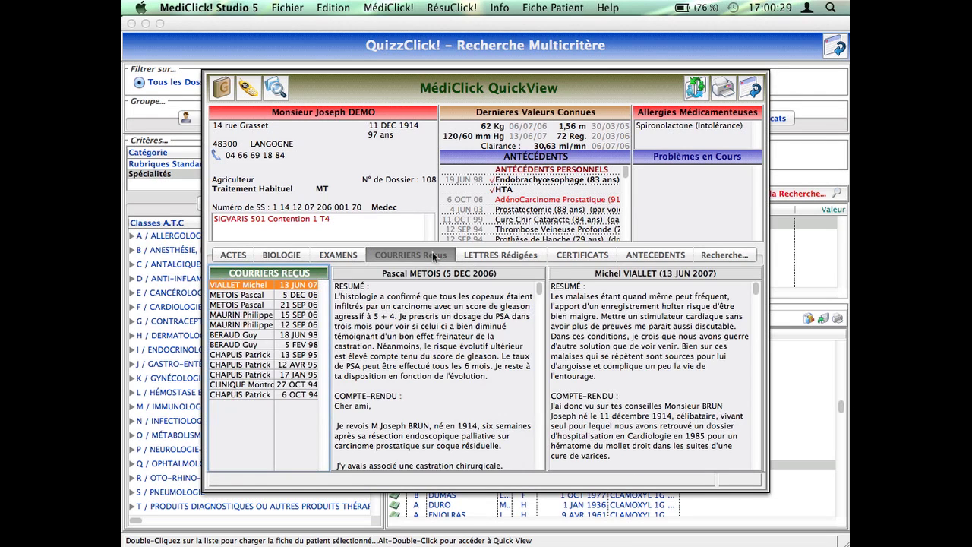
click(576, 256)
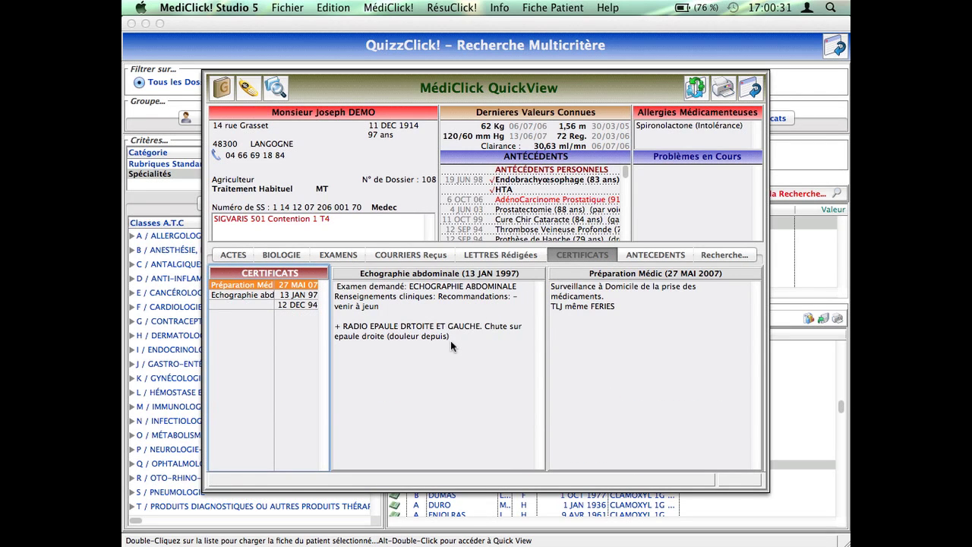